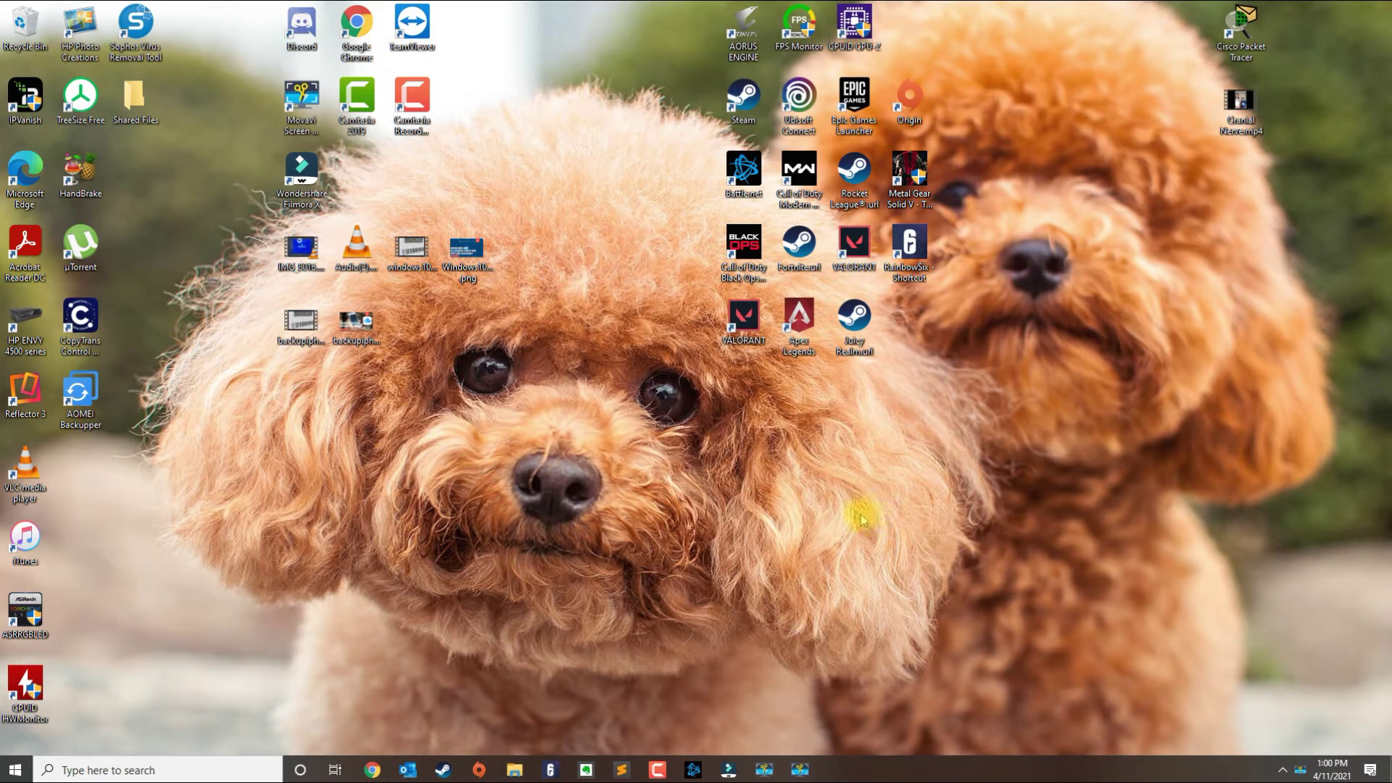
Search 'cont' to open Control Panel, view it as large icons, and open Devices and Printers.
click(168, 772)
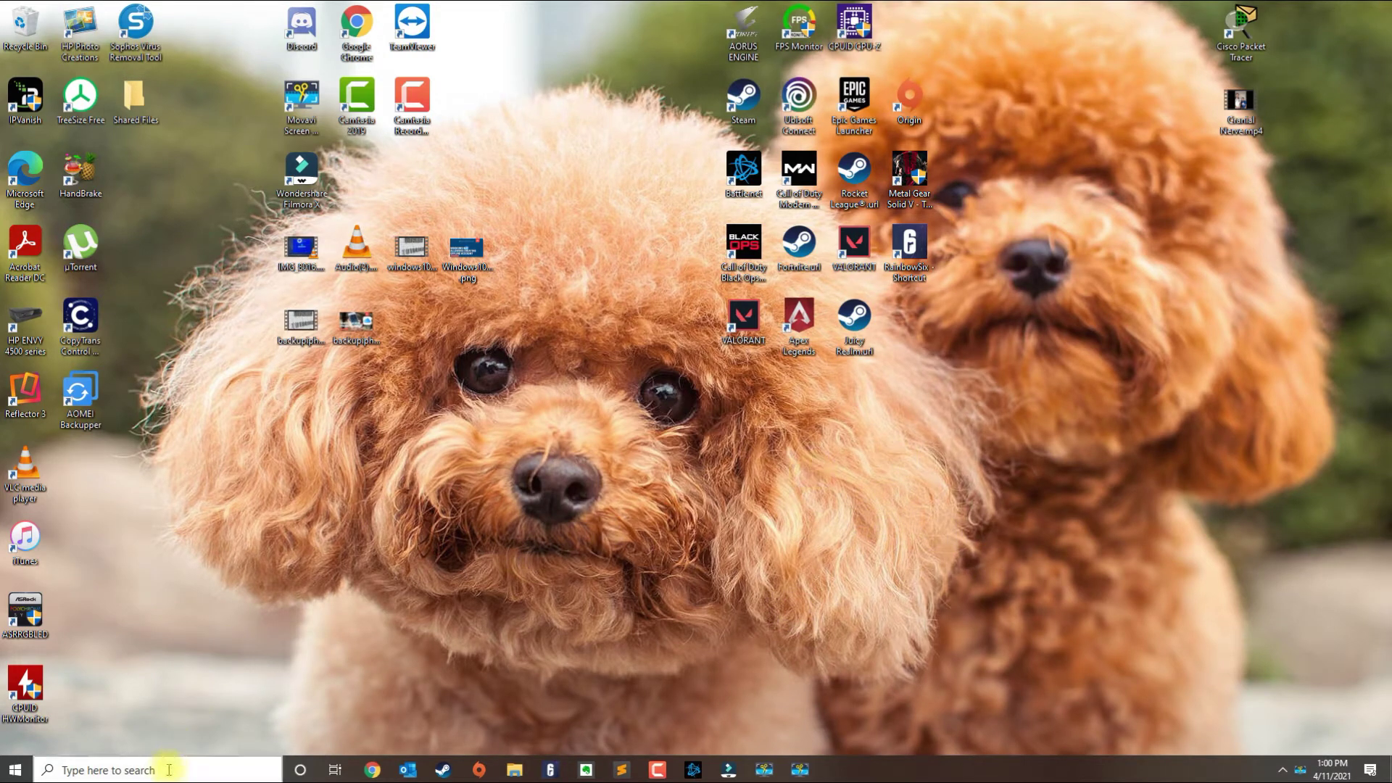
text(cont)
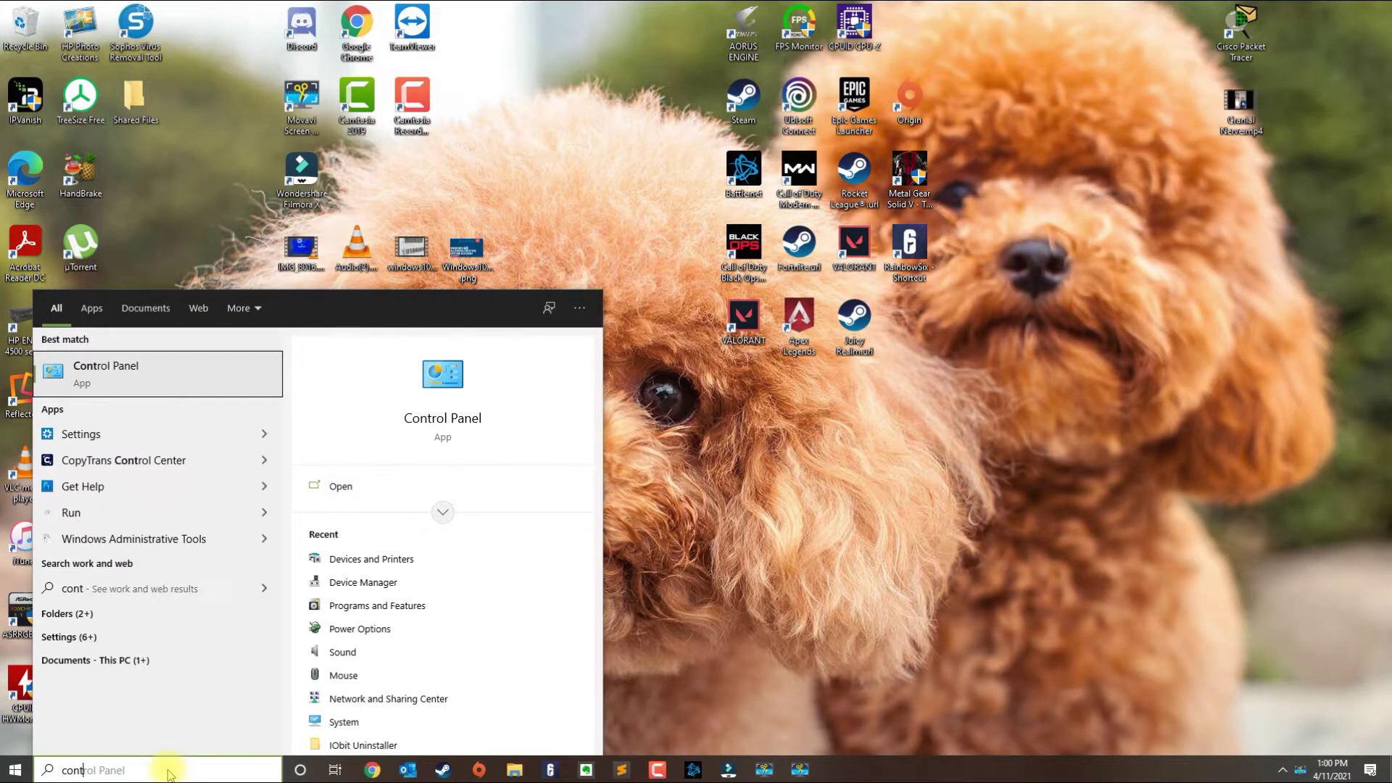
click(90, 395)
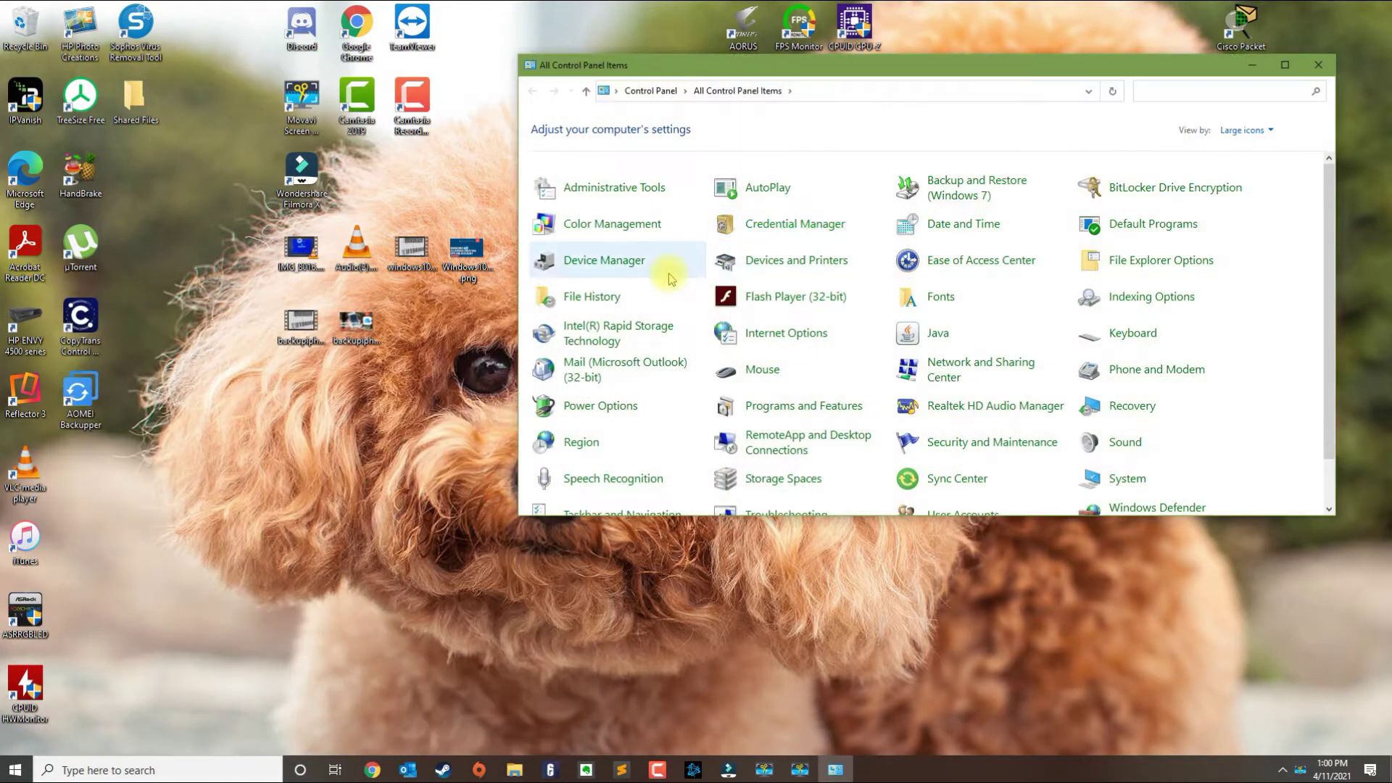
click(1247, 131)
click(1241, 171)
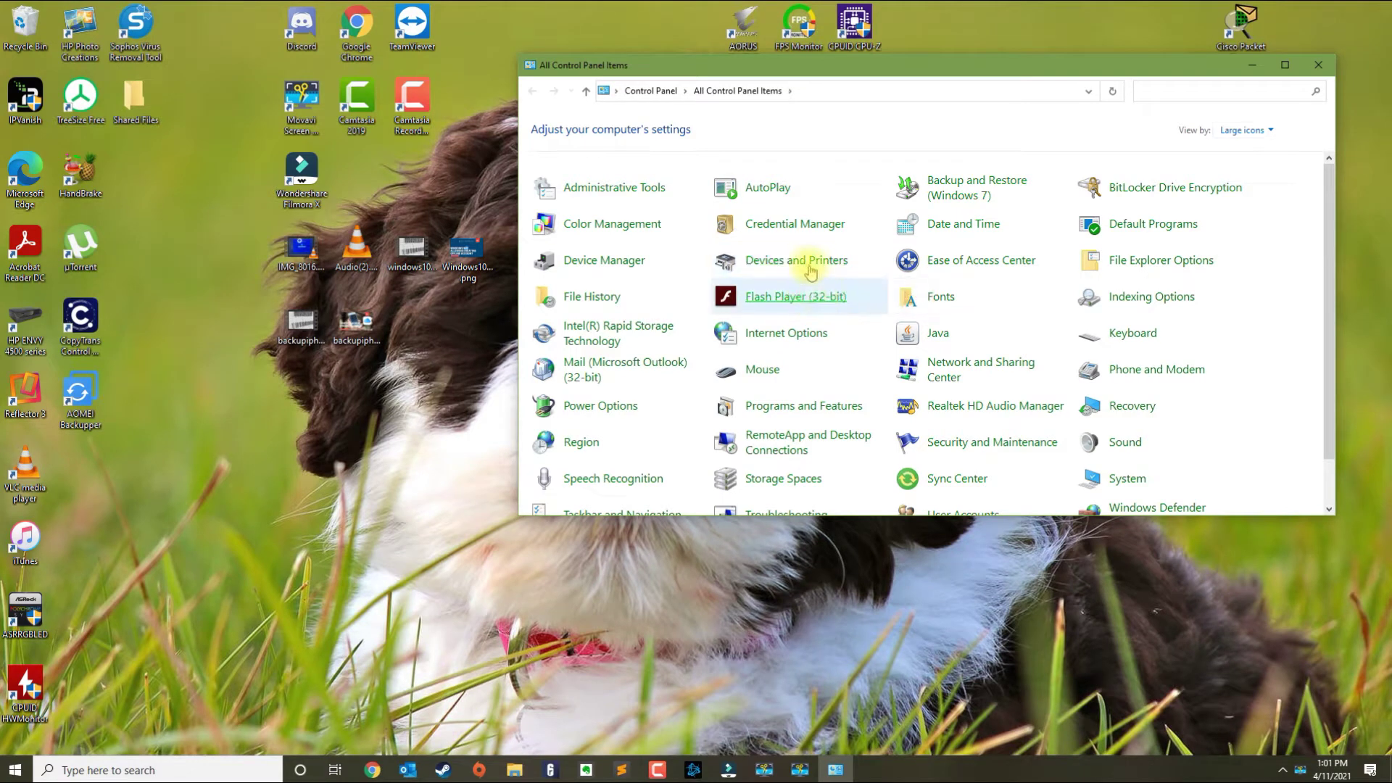
click(802, 270)
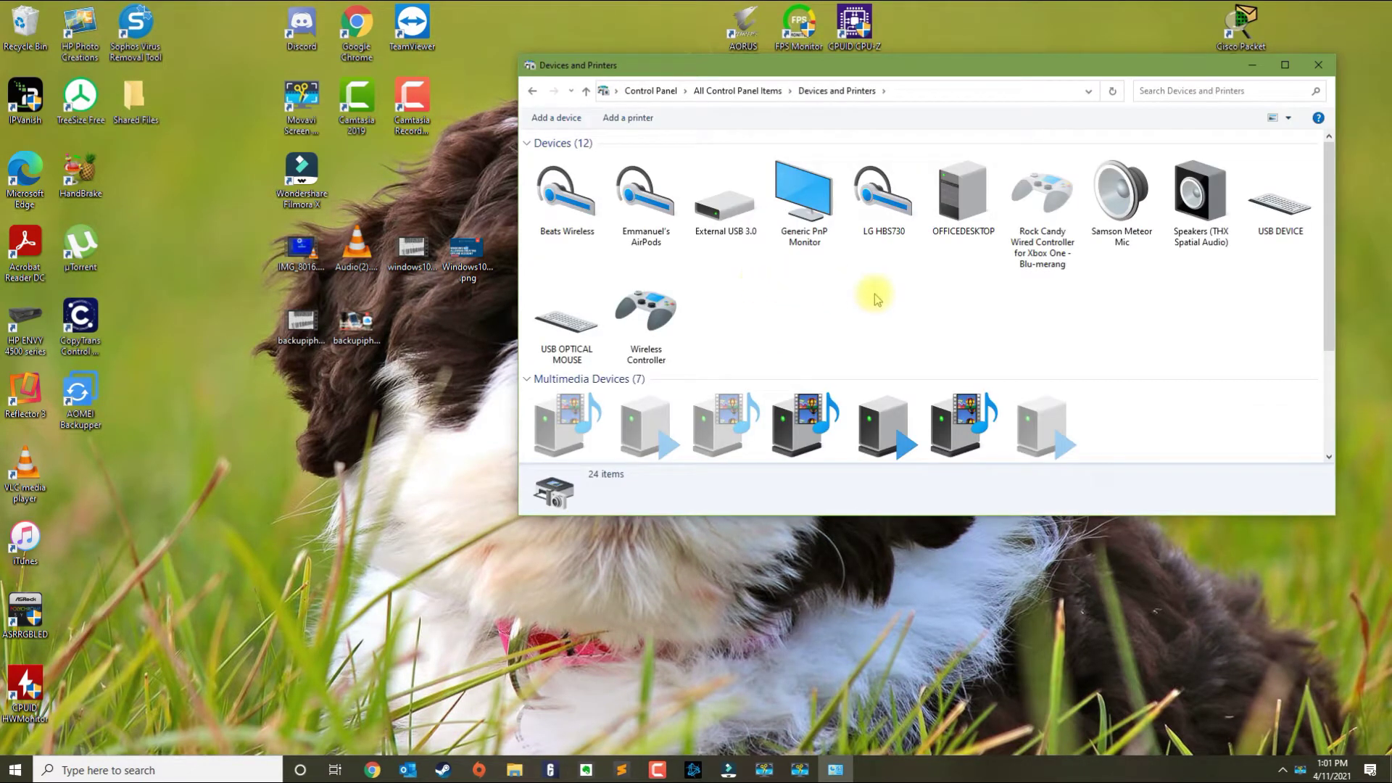
Open the print queue of the HP ENVY 4500 printer.
scroll(847, 331, down, 3)
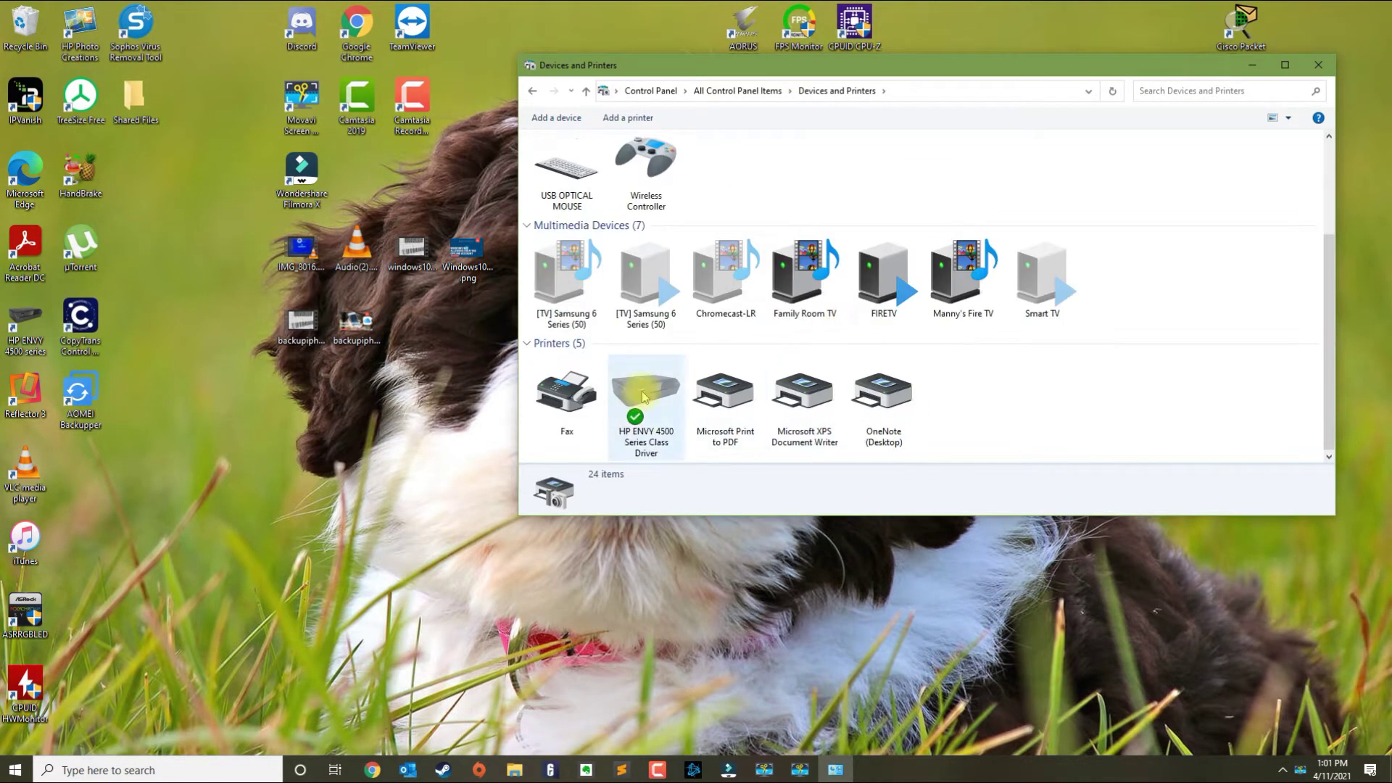
click(638, 442)
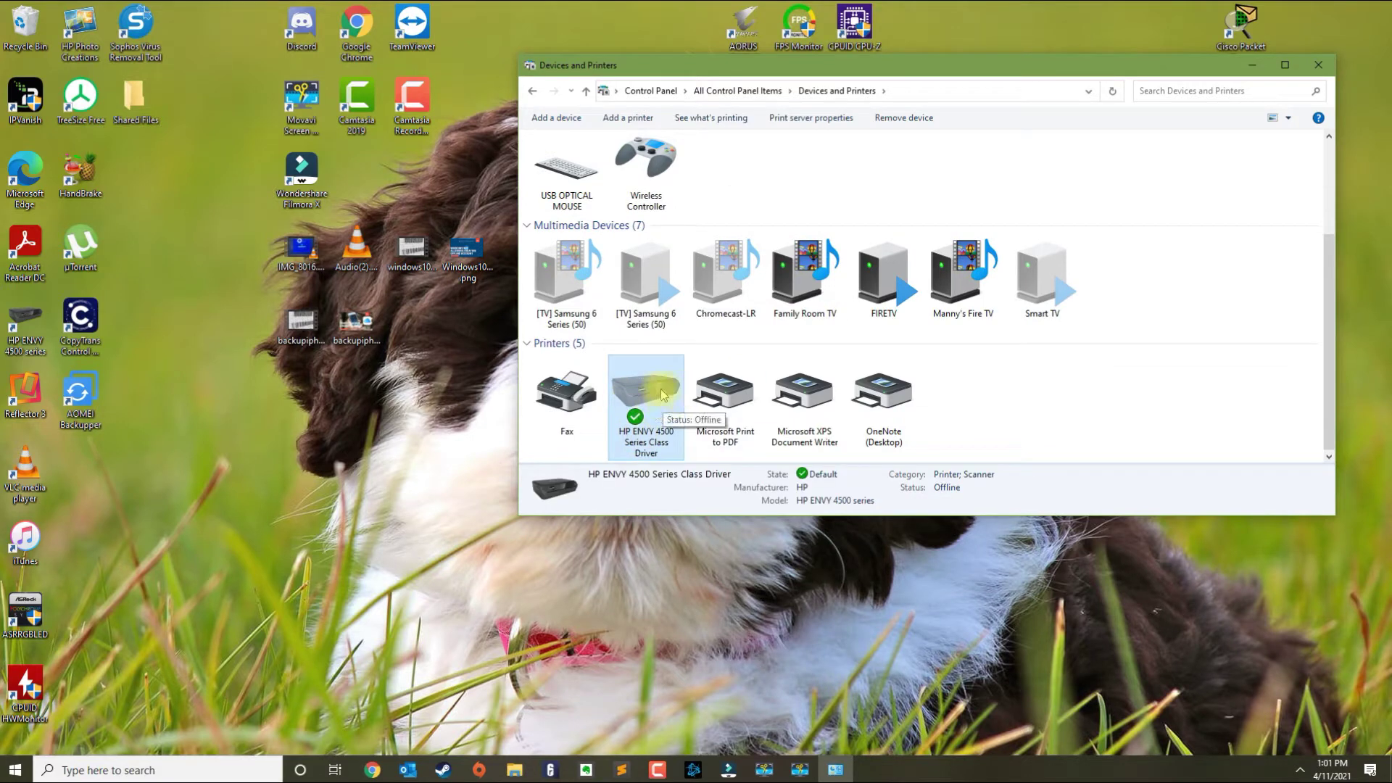
right_click(644, 397)
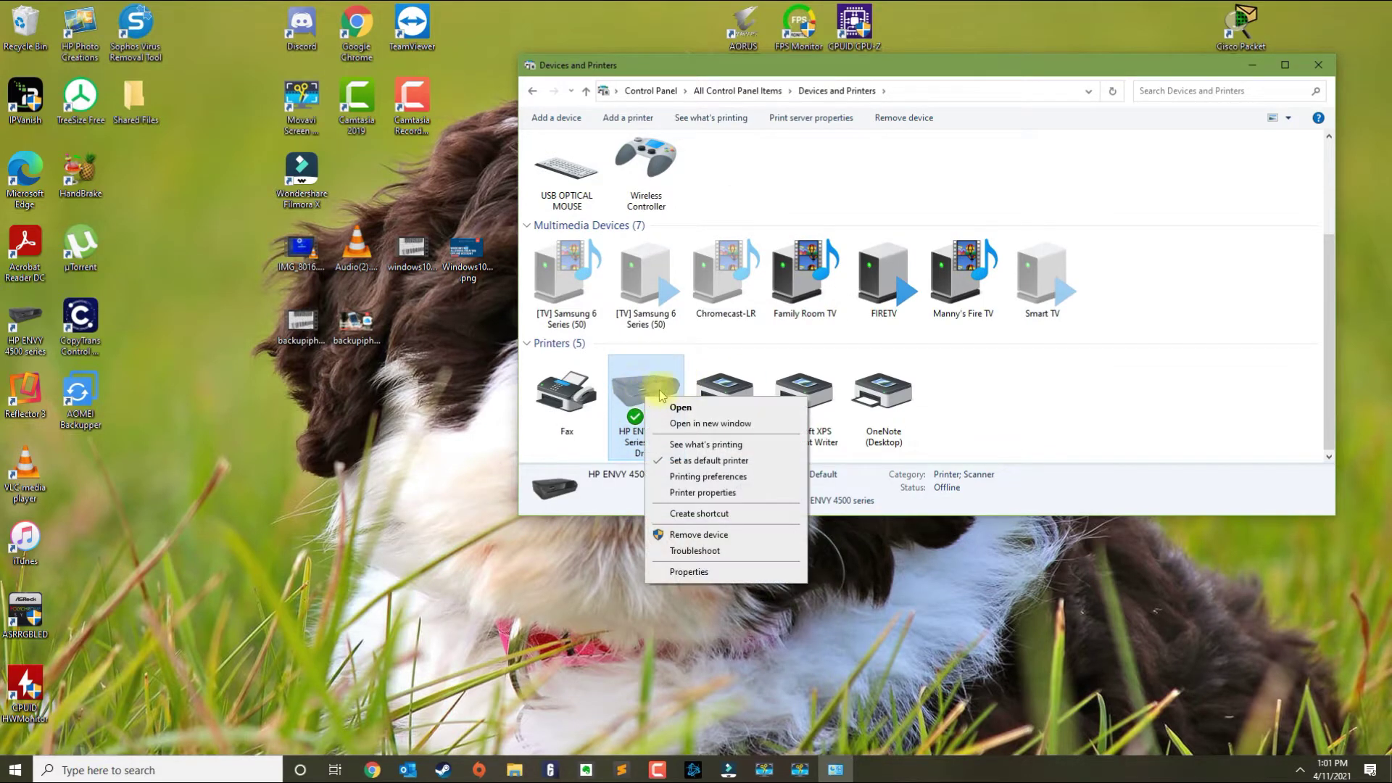
click(705, 445)
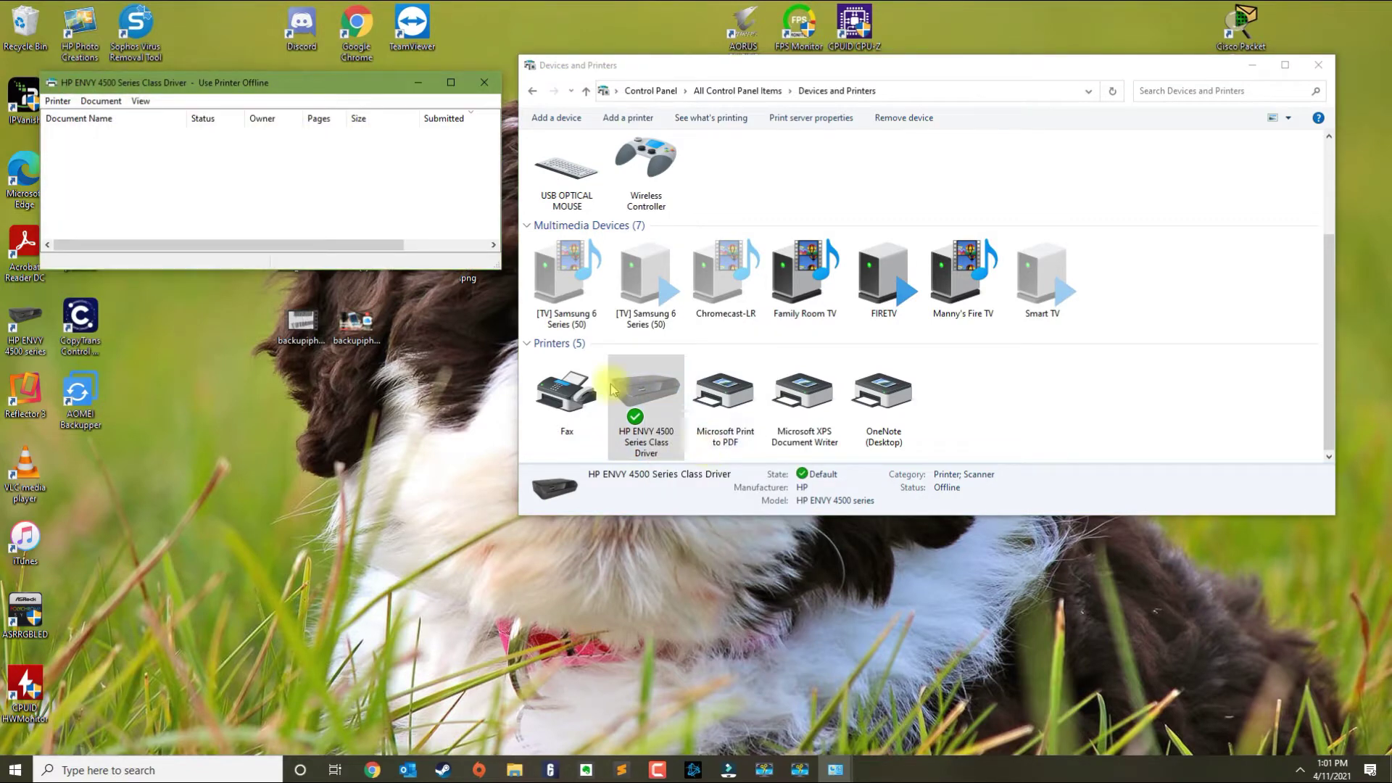
Uncheck Use Printer Offline, verify it stays off, and close the queue window.
click(58, 102)
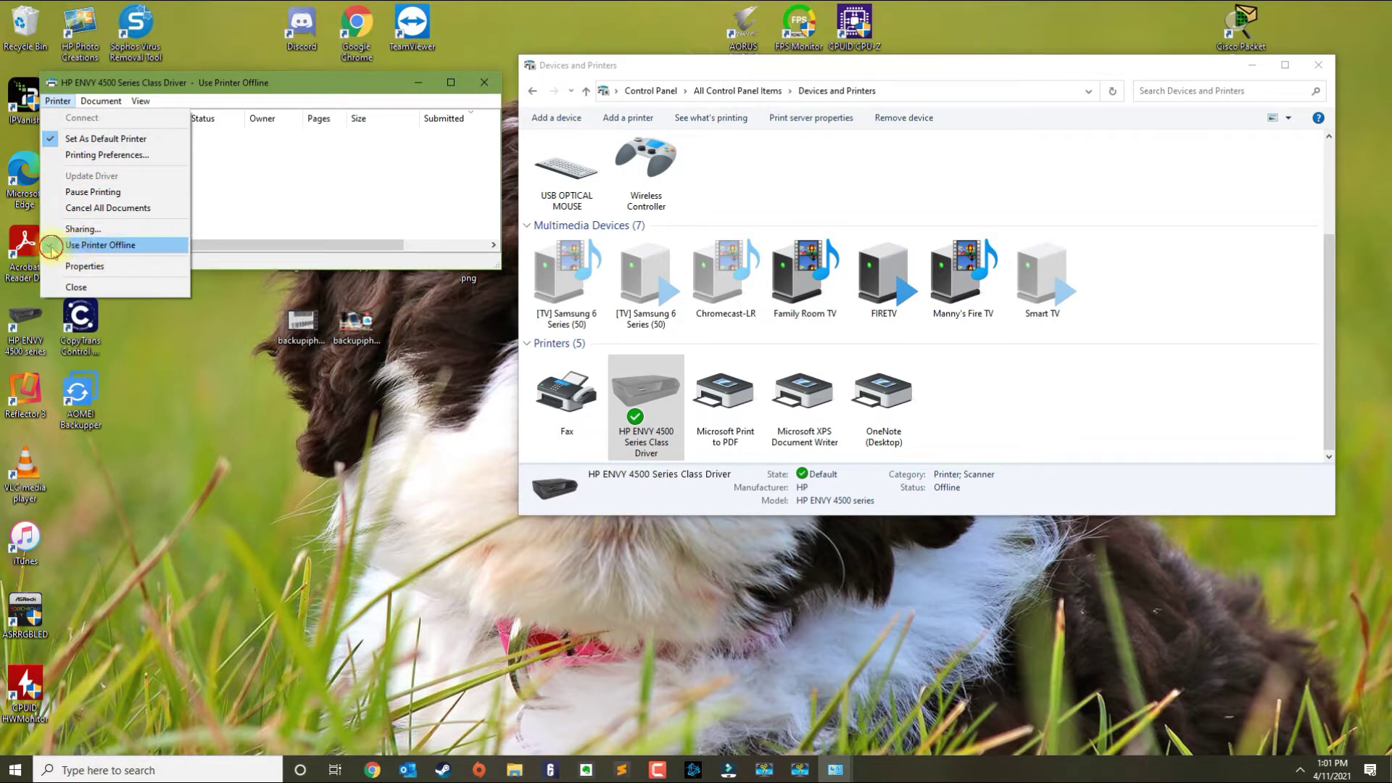
click(52, 246)
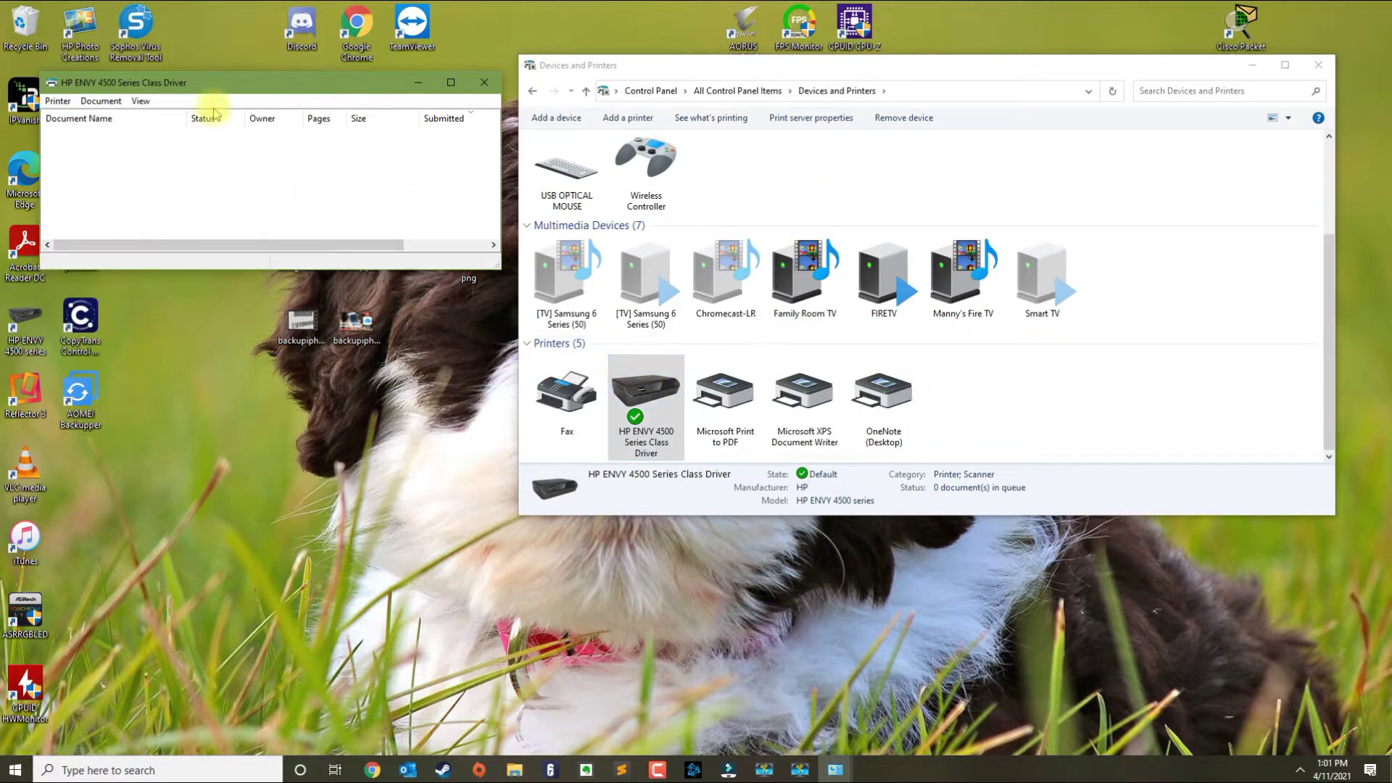
click(58, 101)
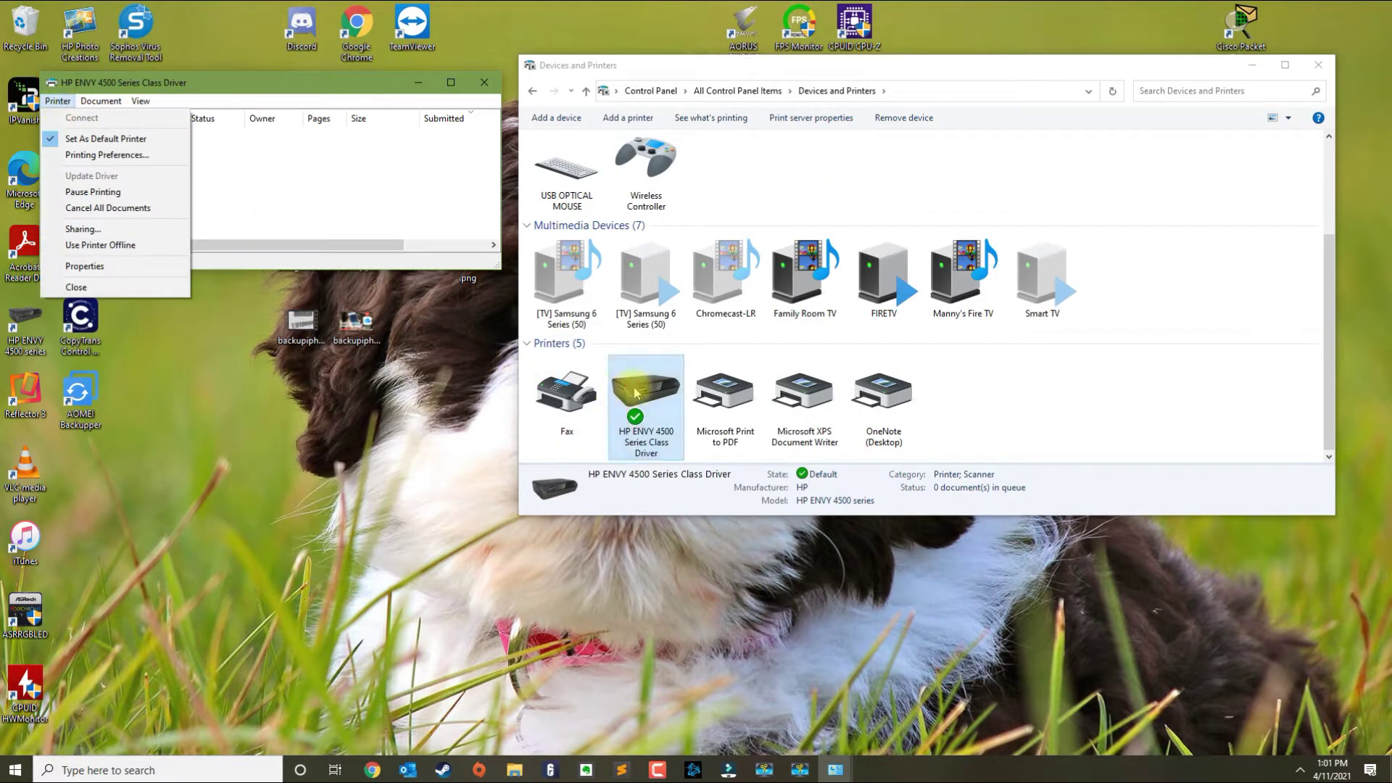
click(648, 403)
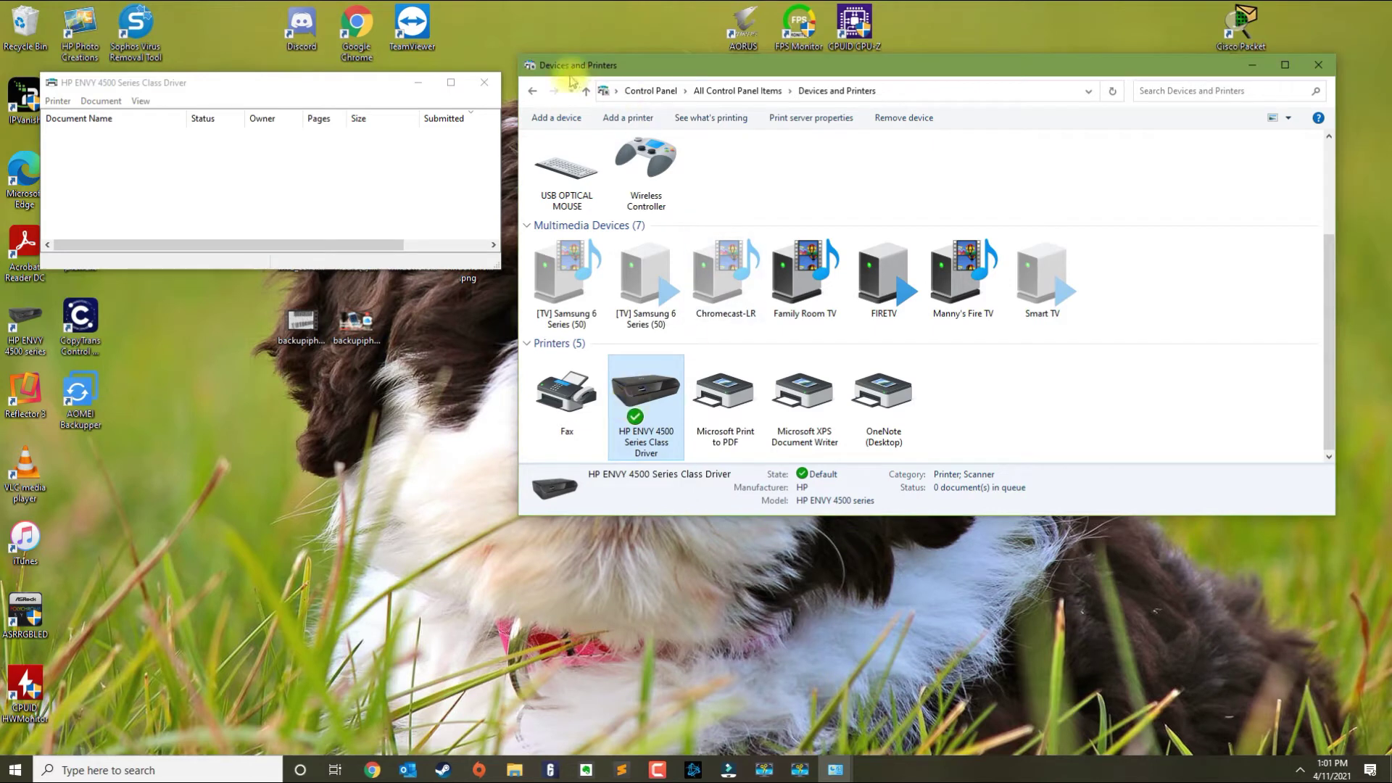
click(484, 82)
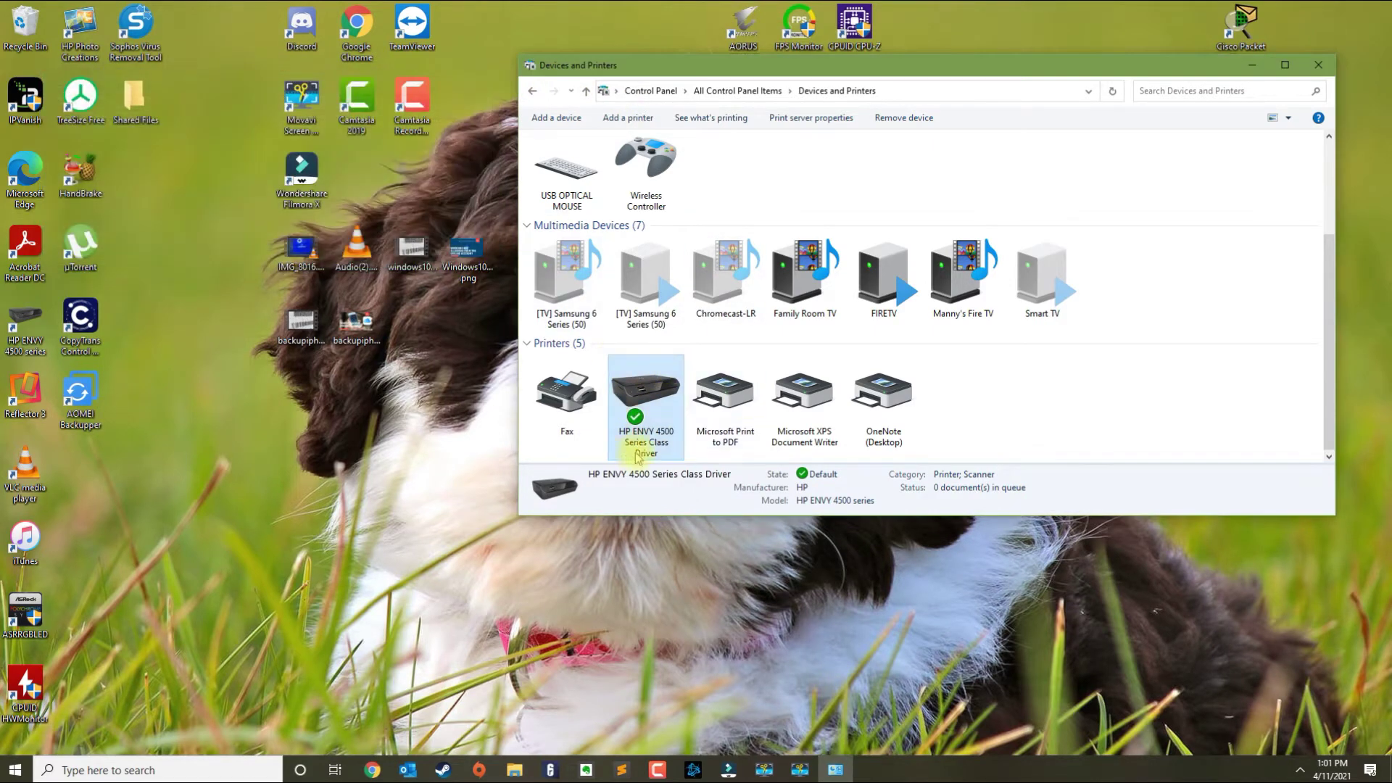
Open the HP ENVY 4500 printer properties' Ports tab and configure the 192.168.0.194 port.
right_click(648, 395)
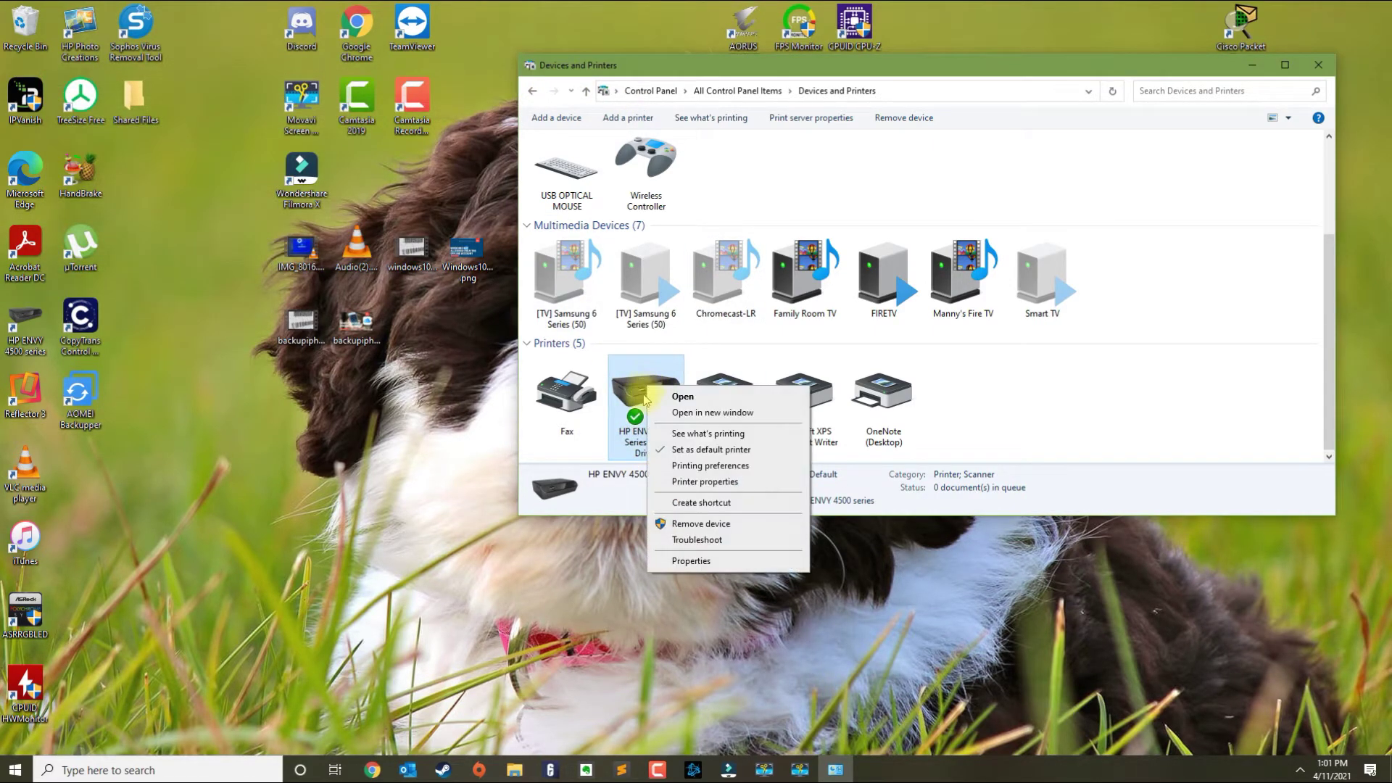
click(682, 482)
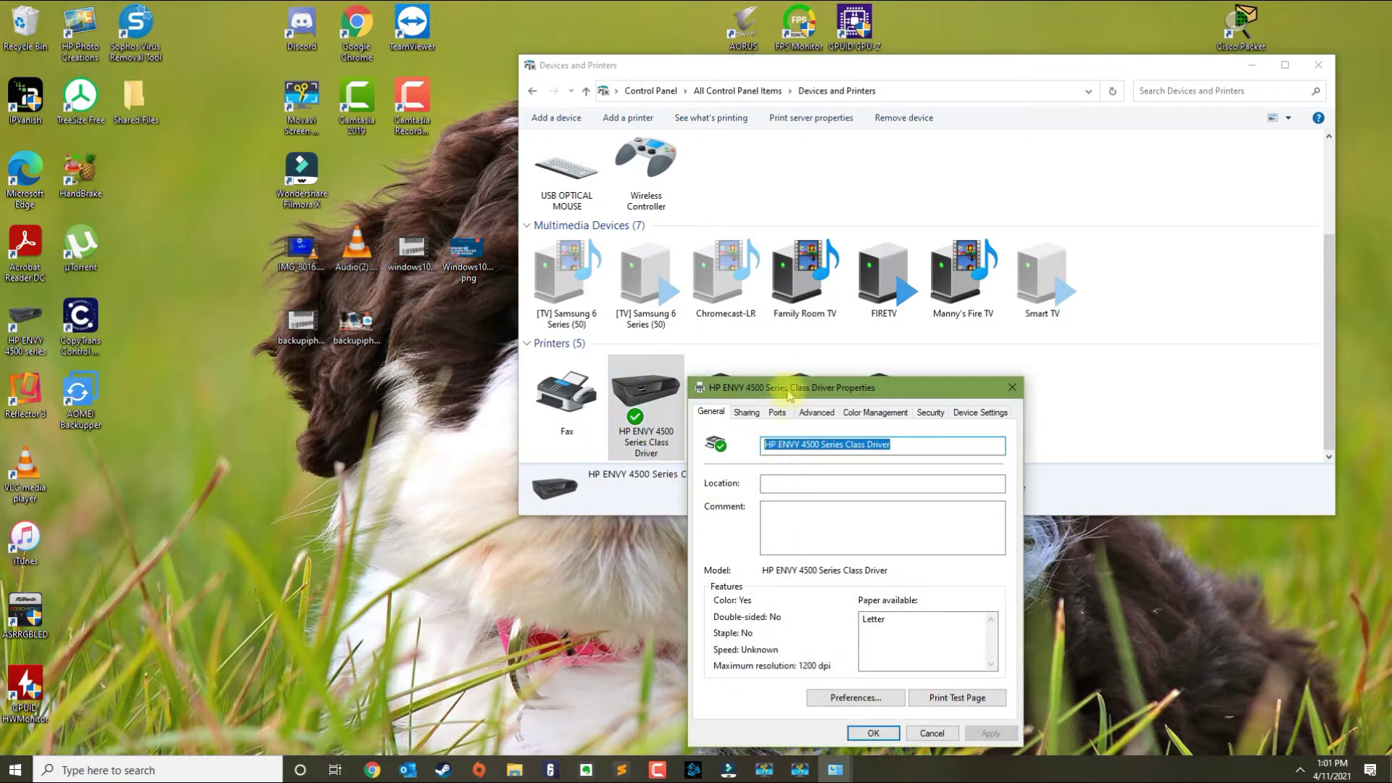
drag(789, 391, 285, 178)
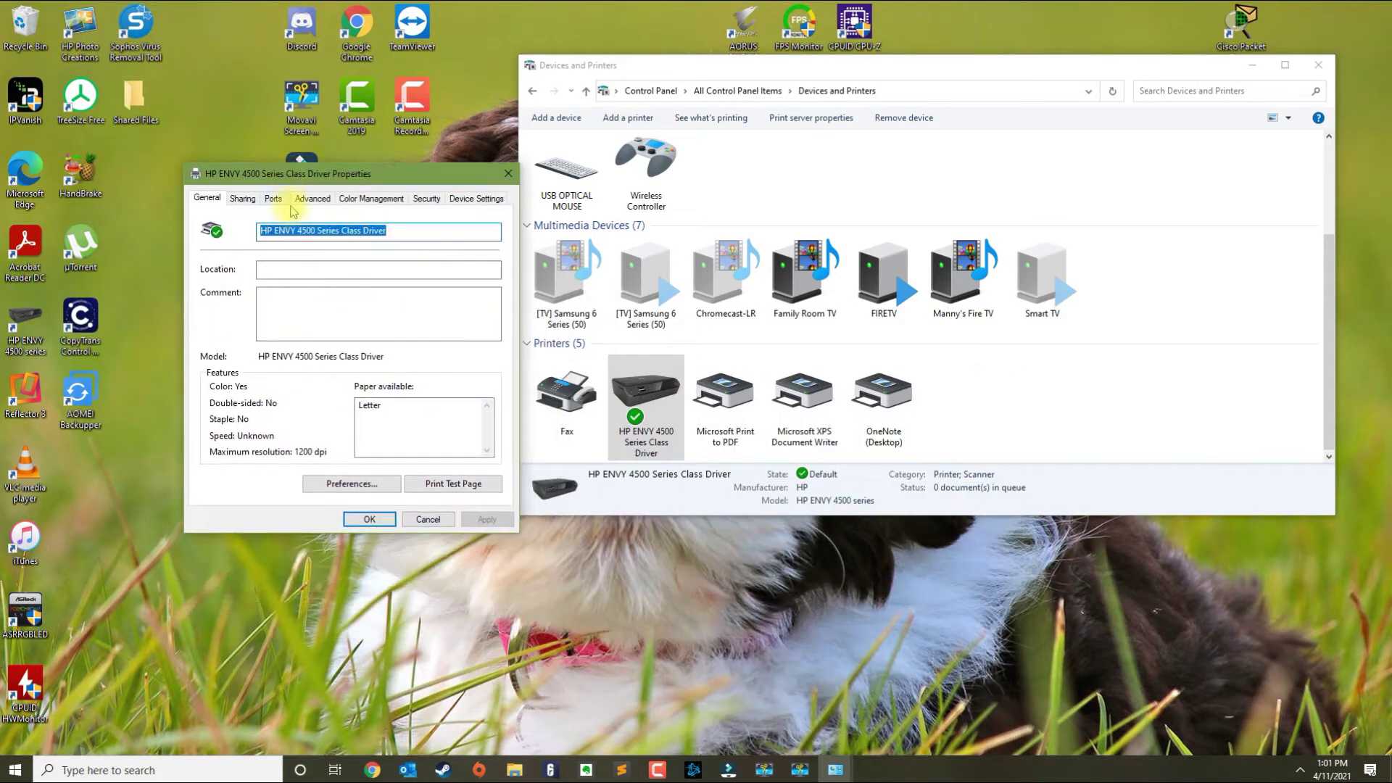
click(273, 200)
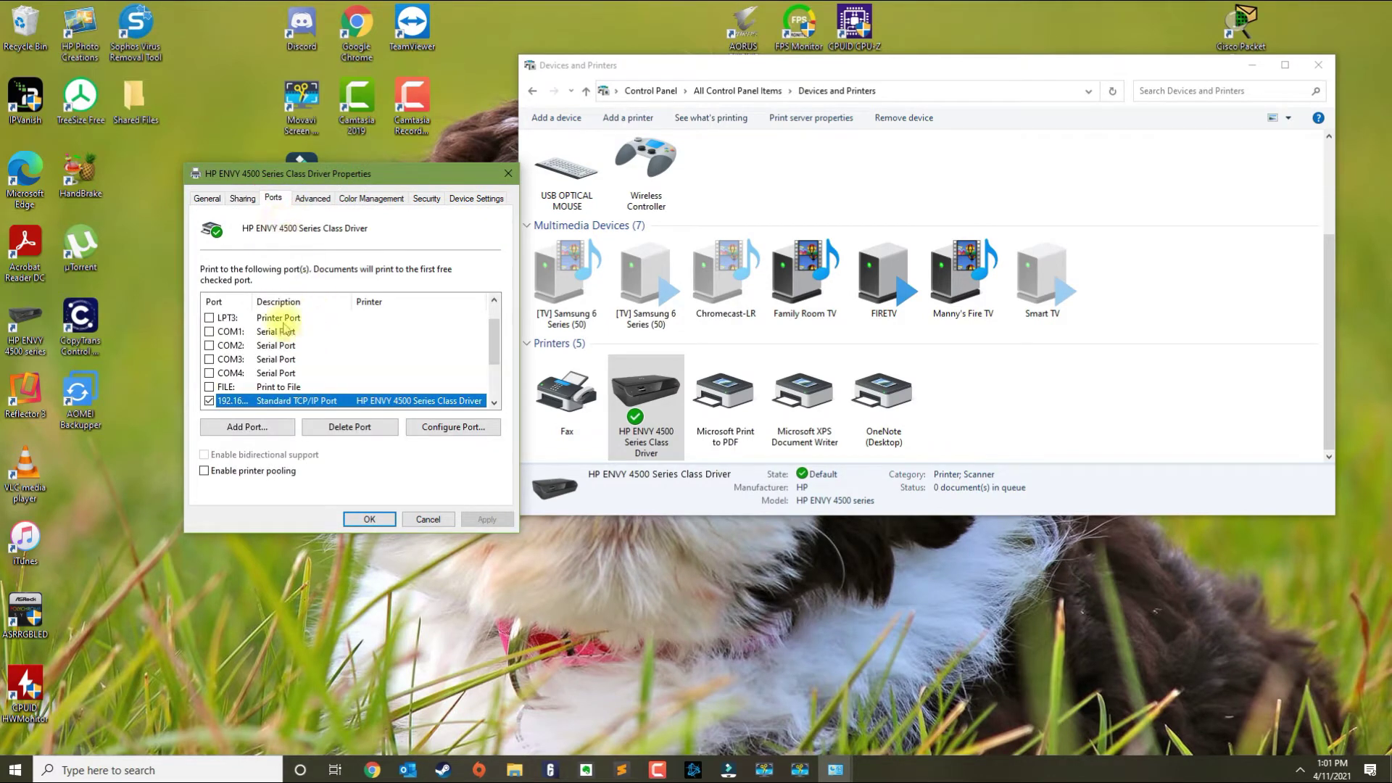
drag(252, 304, 307, 303)
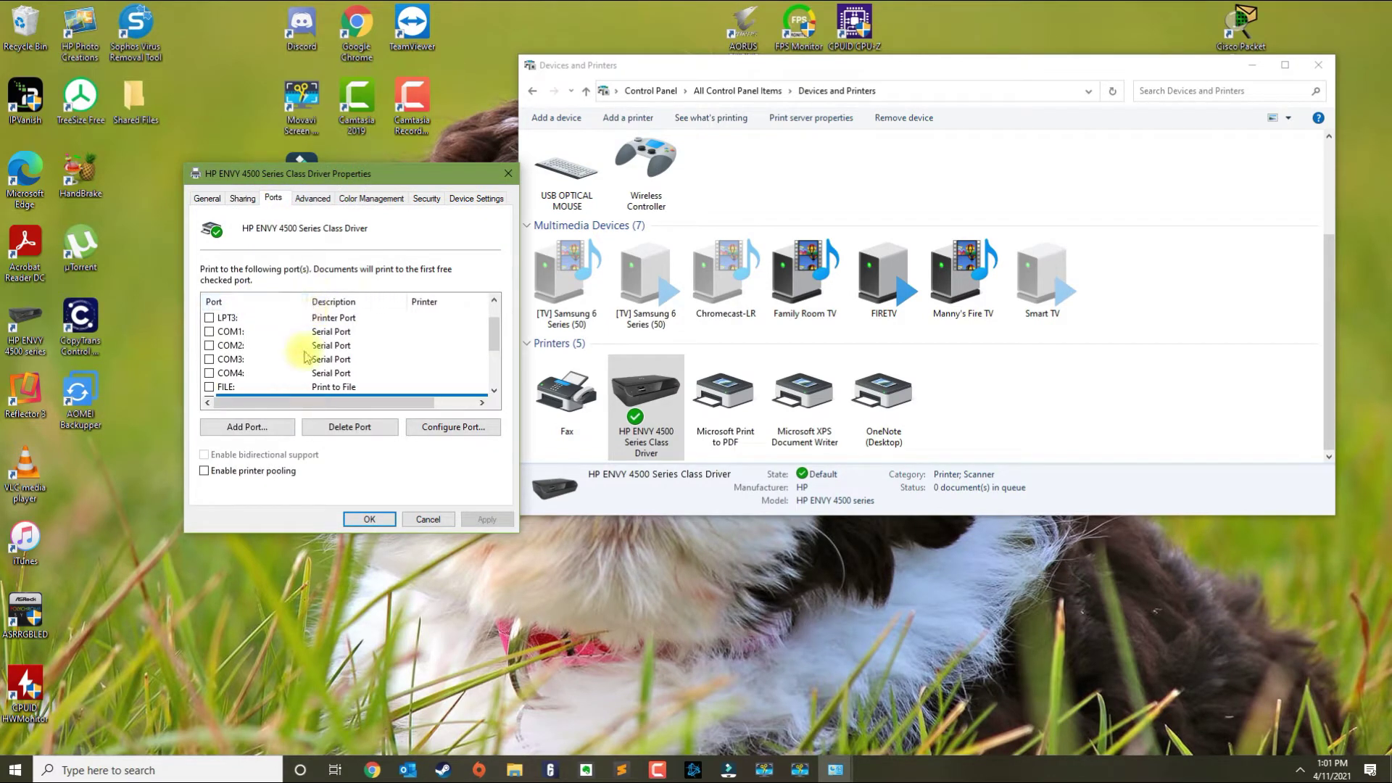
scroll(297, 359, down, 2)
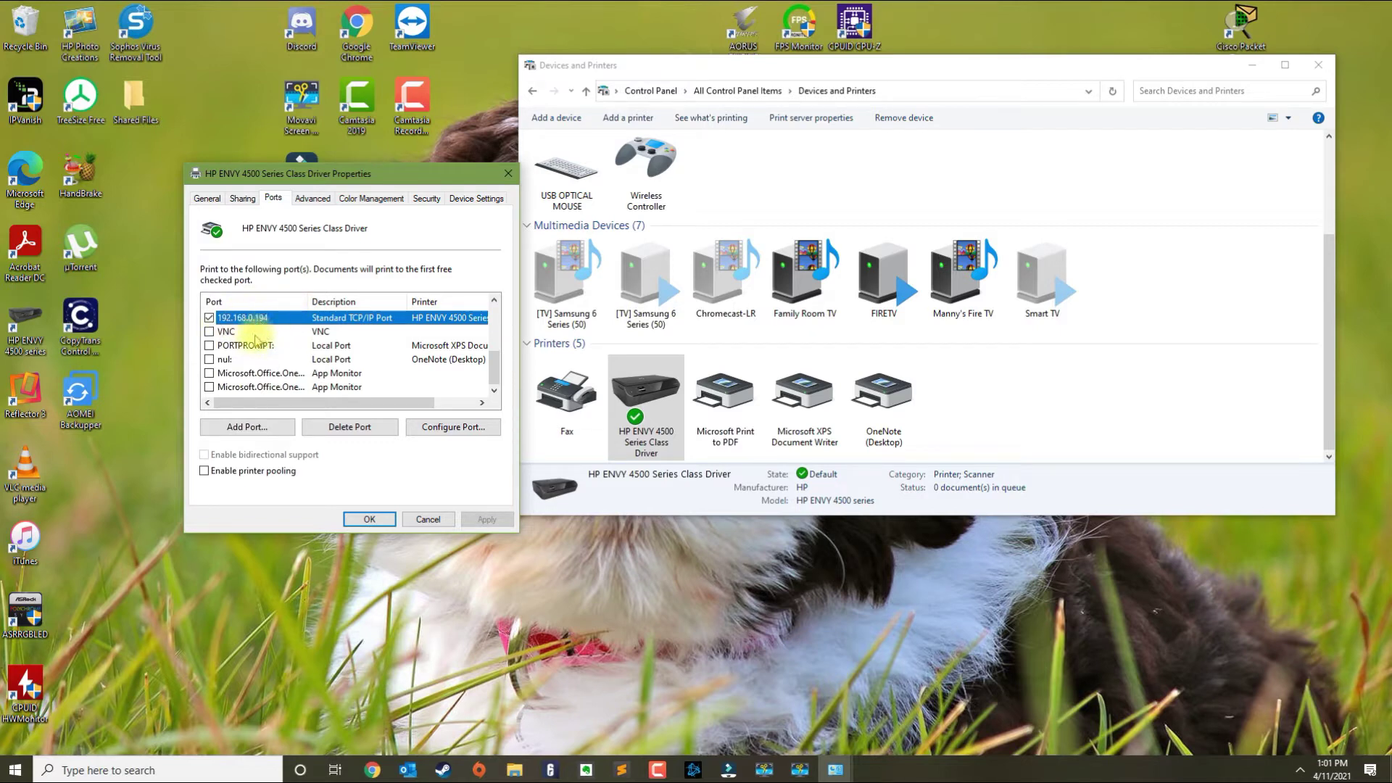
scroll(255, 341, up, 1)
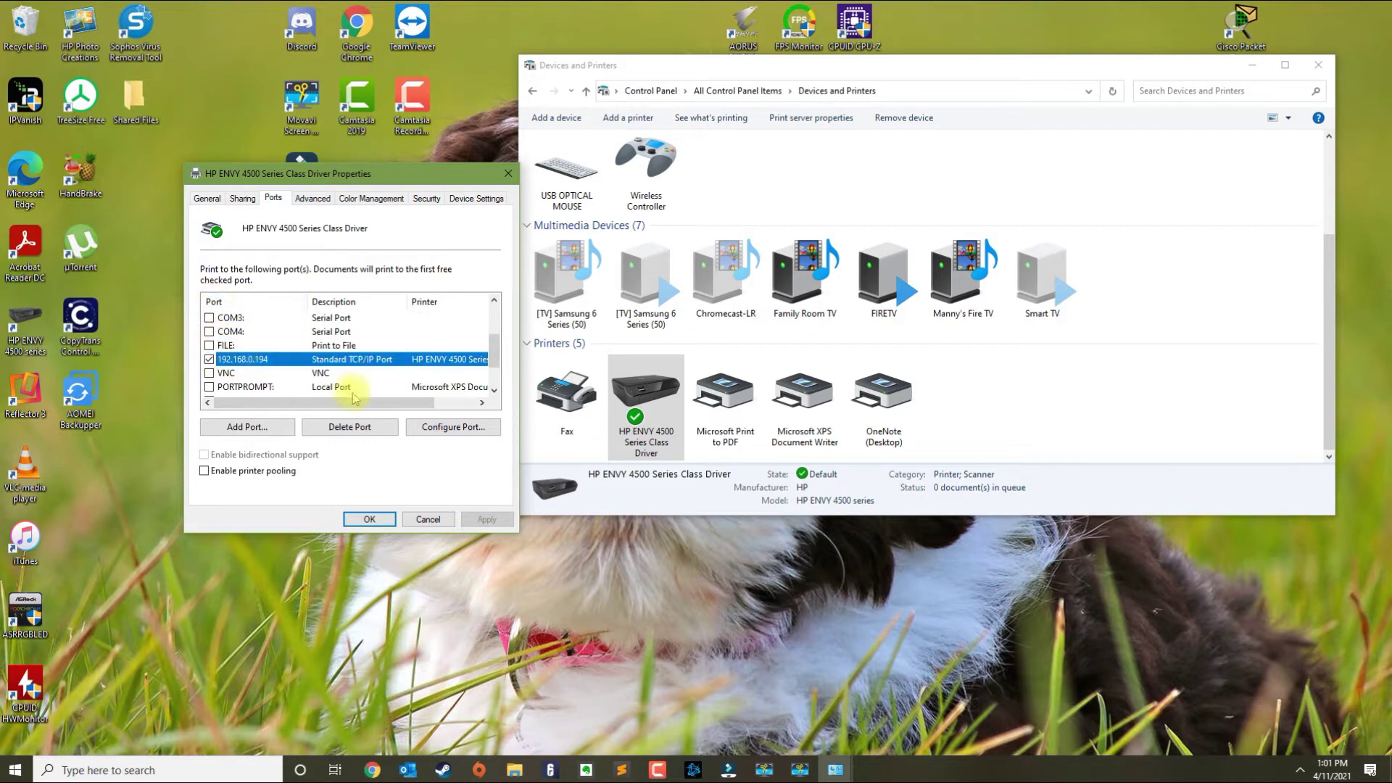
click(451, 427)
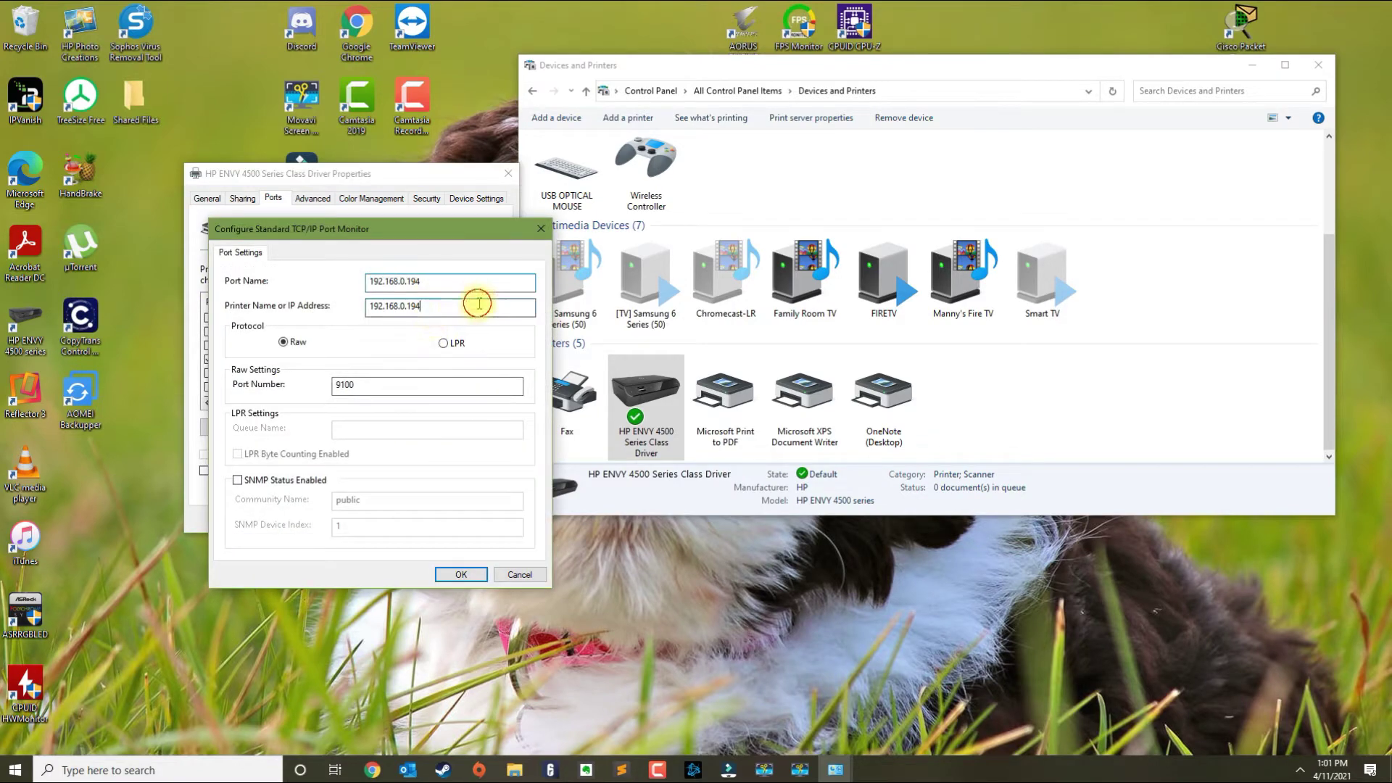
Check the 192.168.0.194 address, then close the port settings and printer properties.
double_click(426, 309)
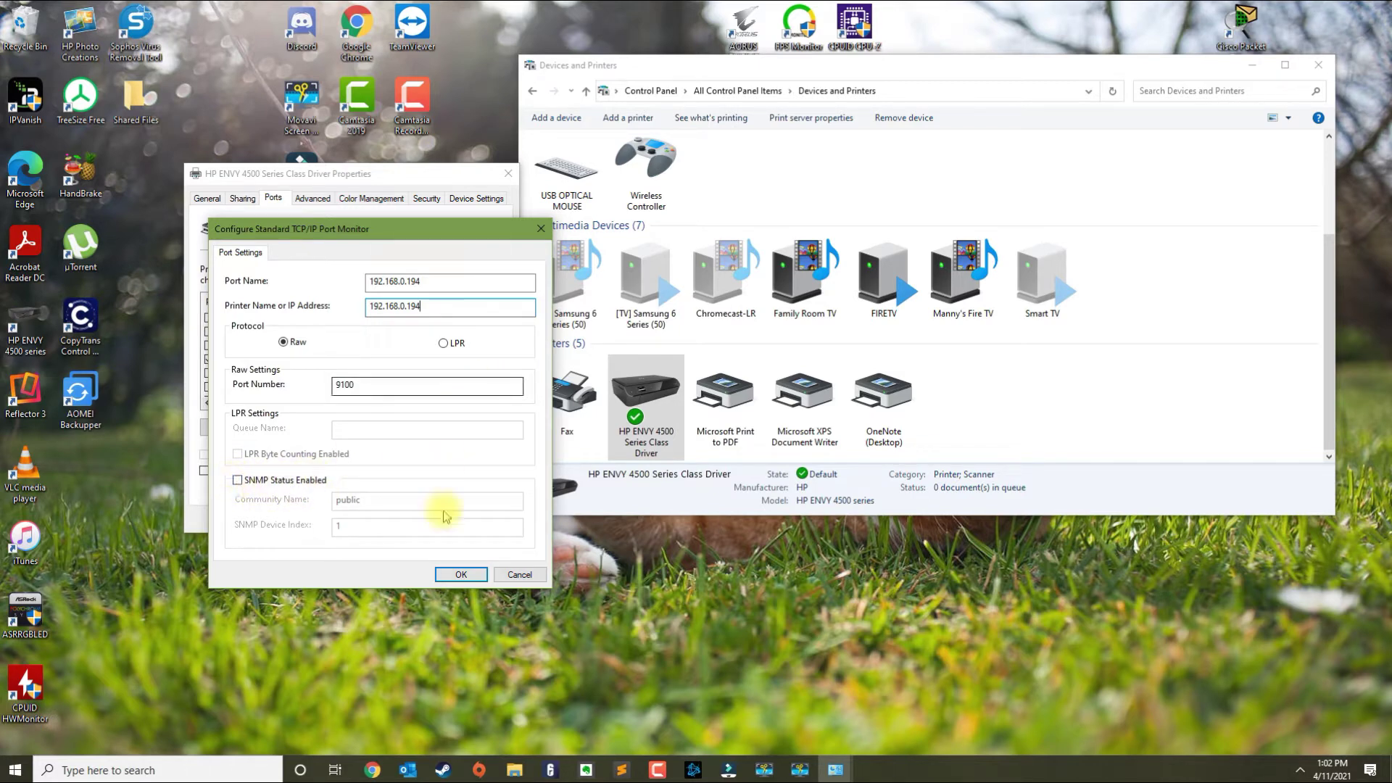
click(461, 574)
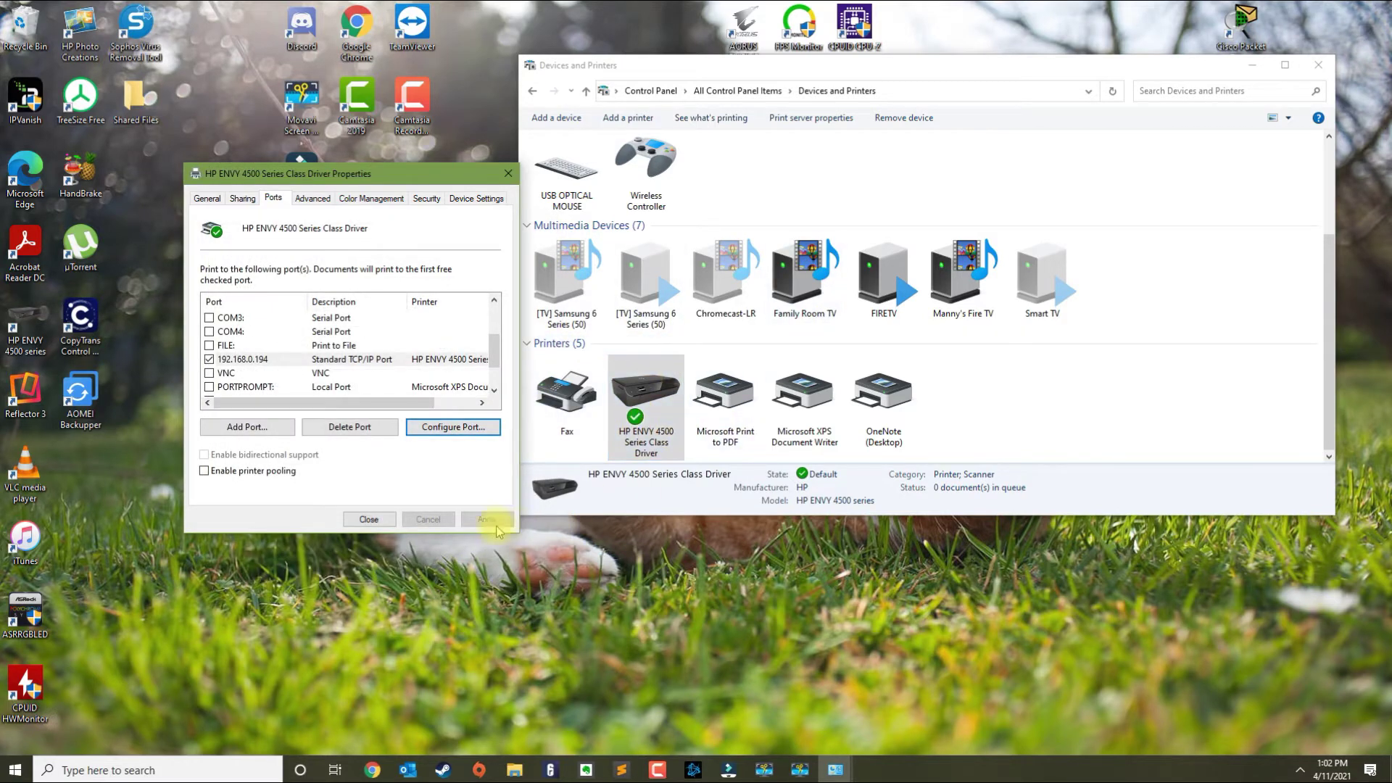
click(367, 520)
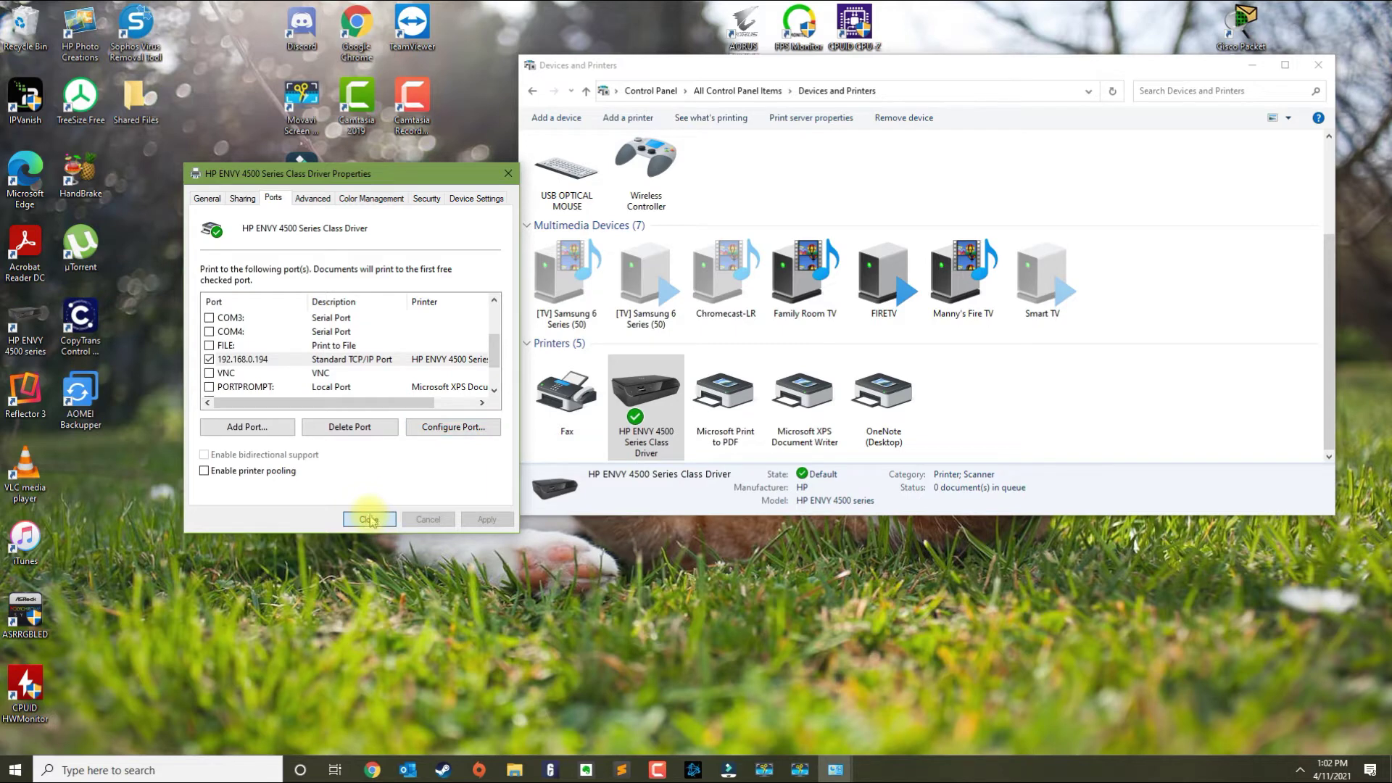
click(369, 520)
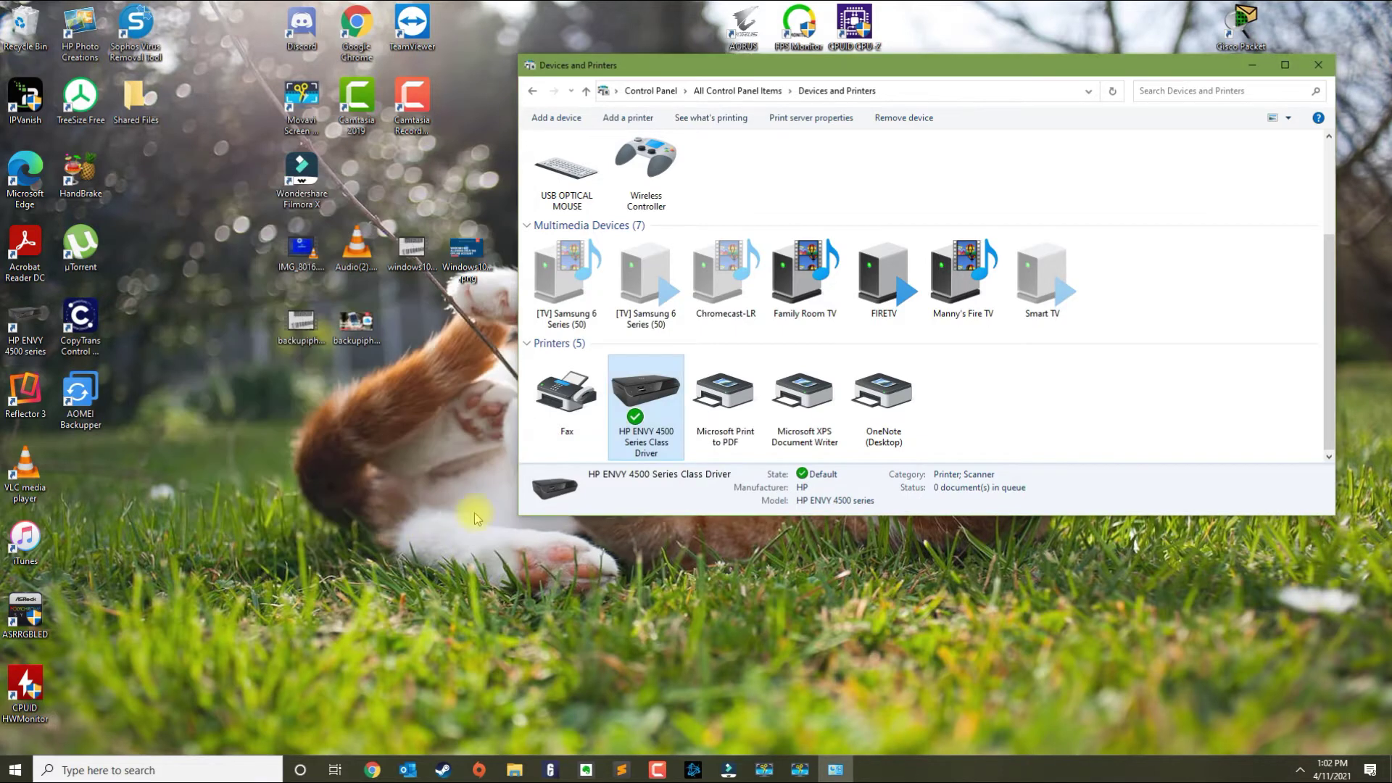
right_click(638, 388)
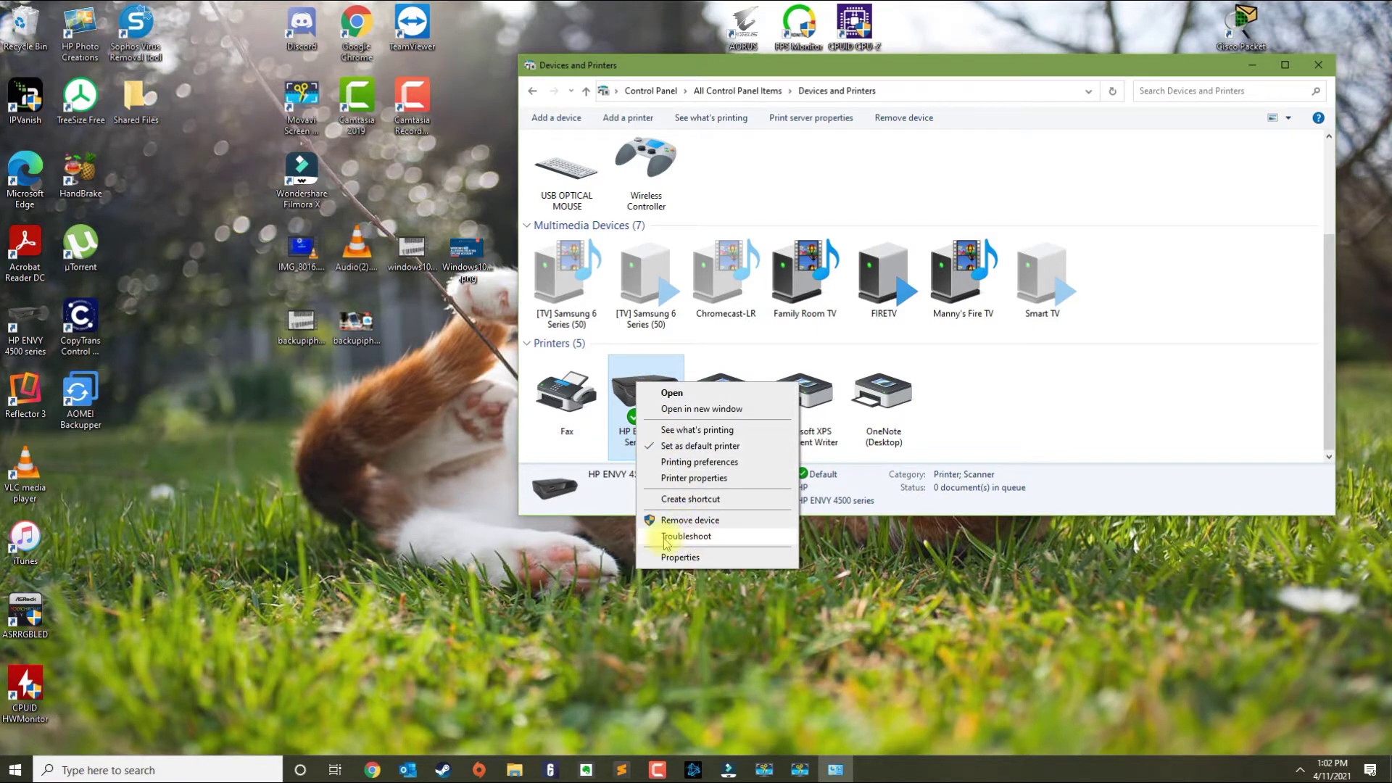
click(685, 537)
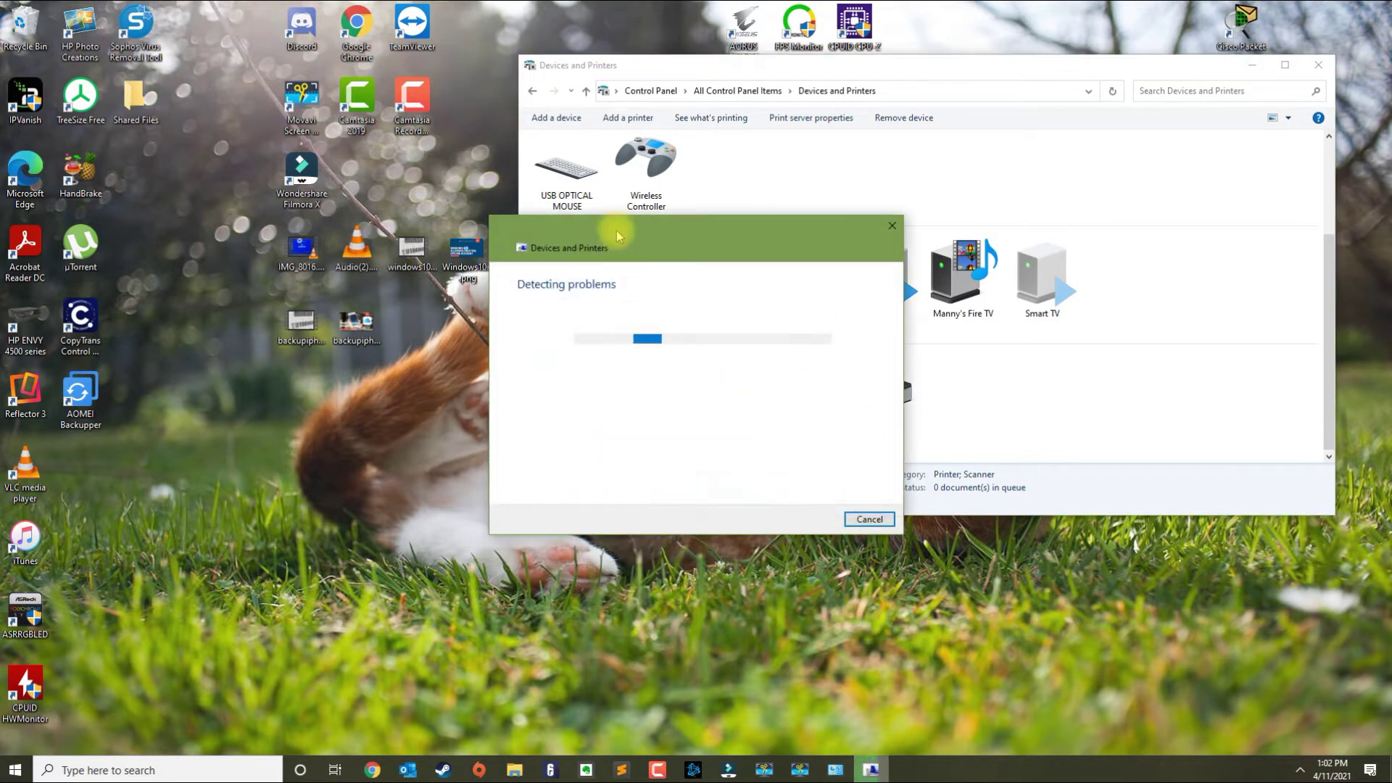
drag(617, 231, 189, 129)
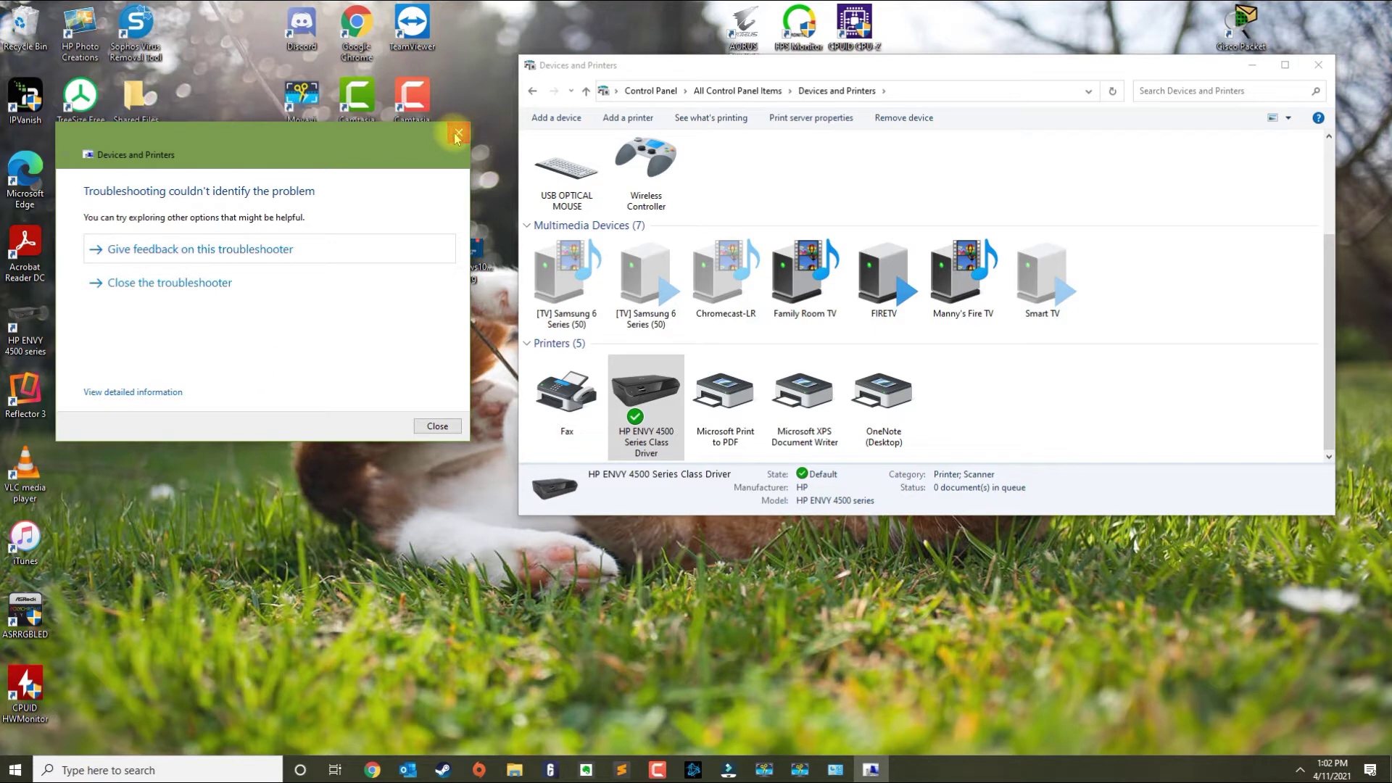
click(457, 135)
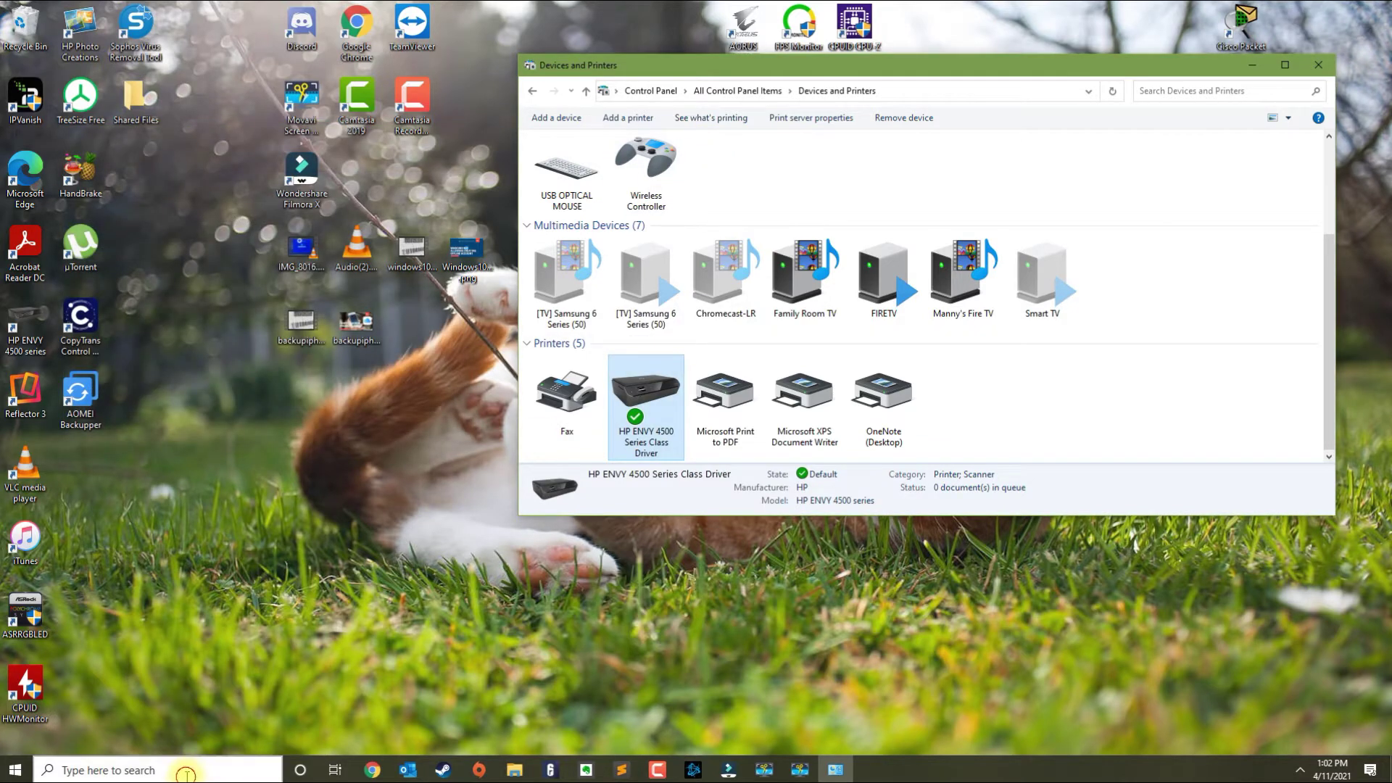
click(185, 773)
text(s)
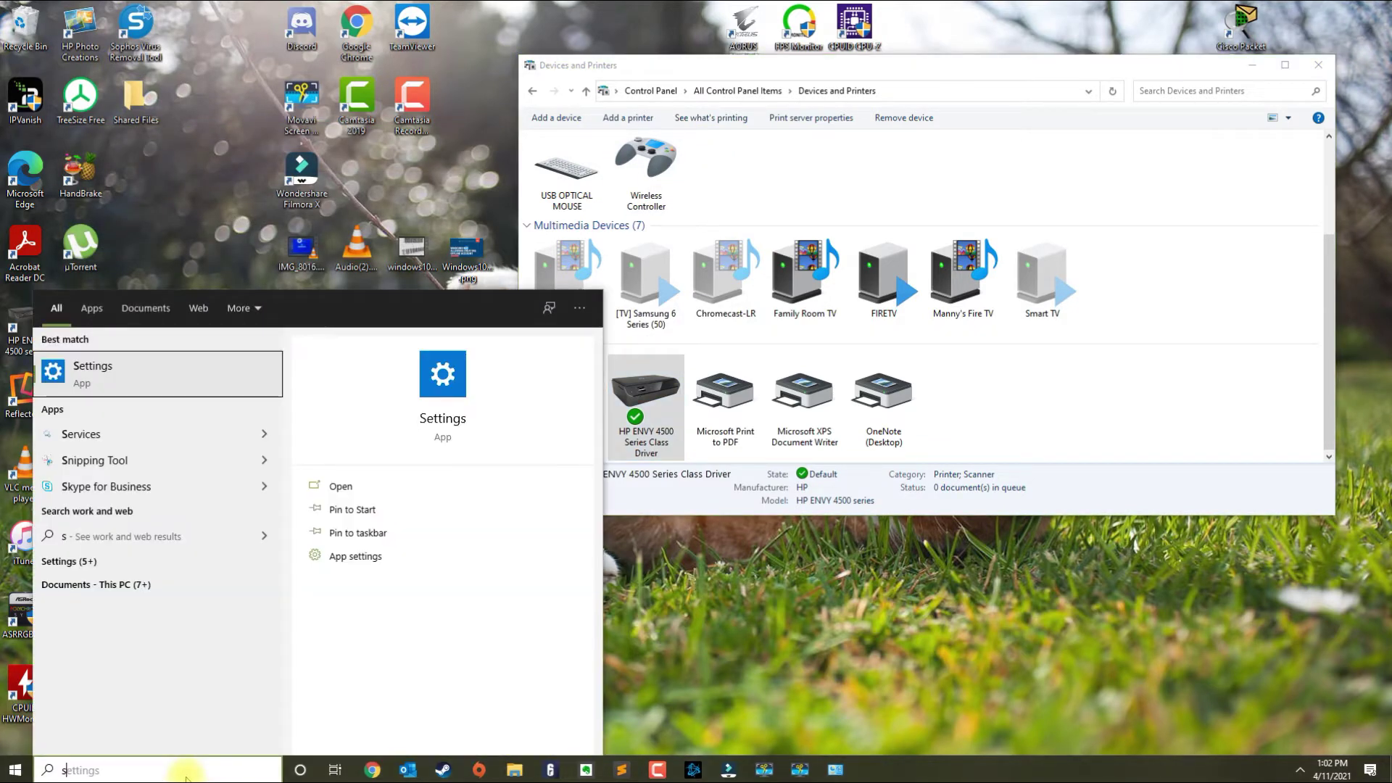
text(ervi)
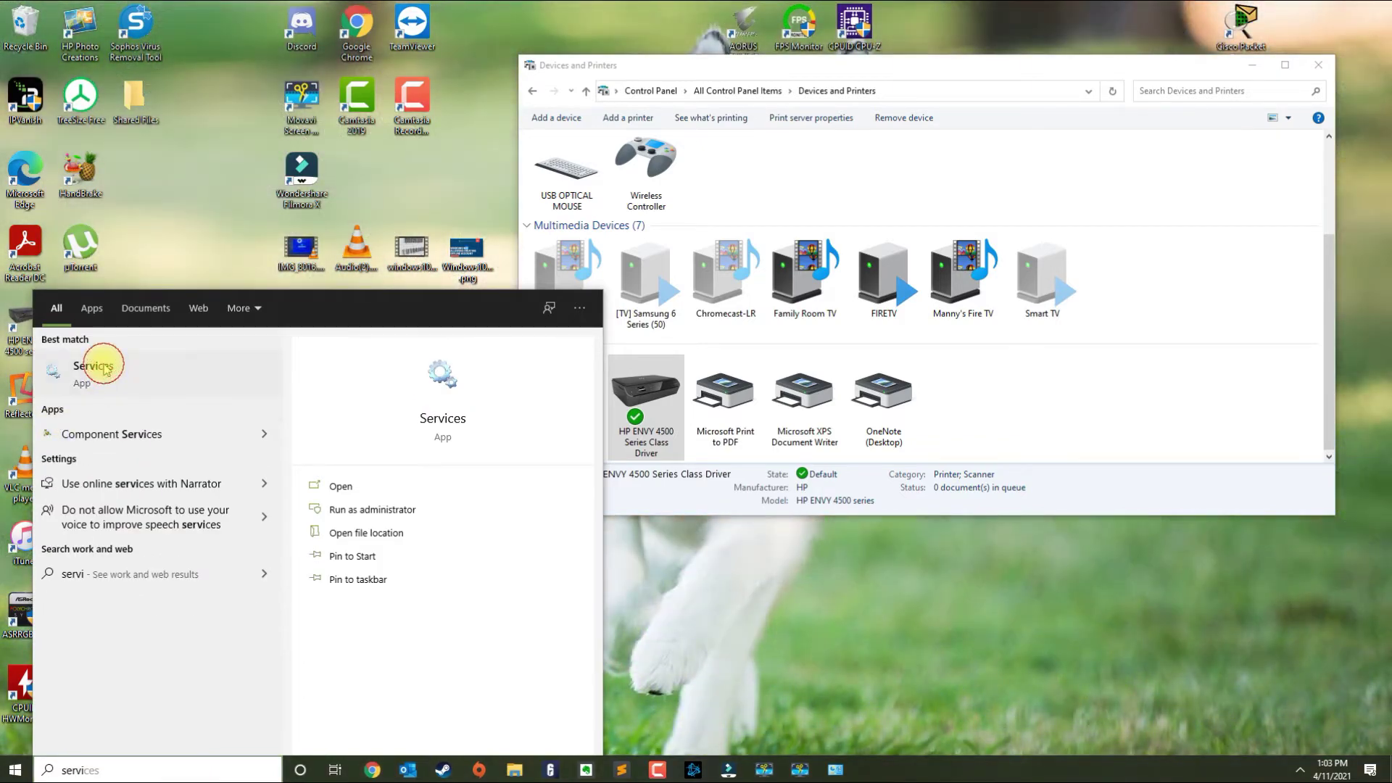
click(103, 370)
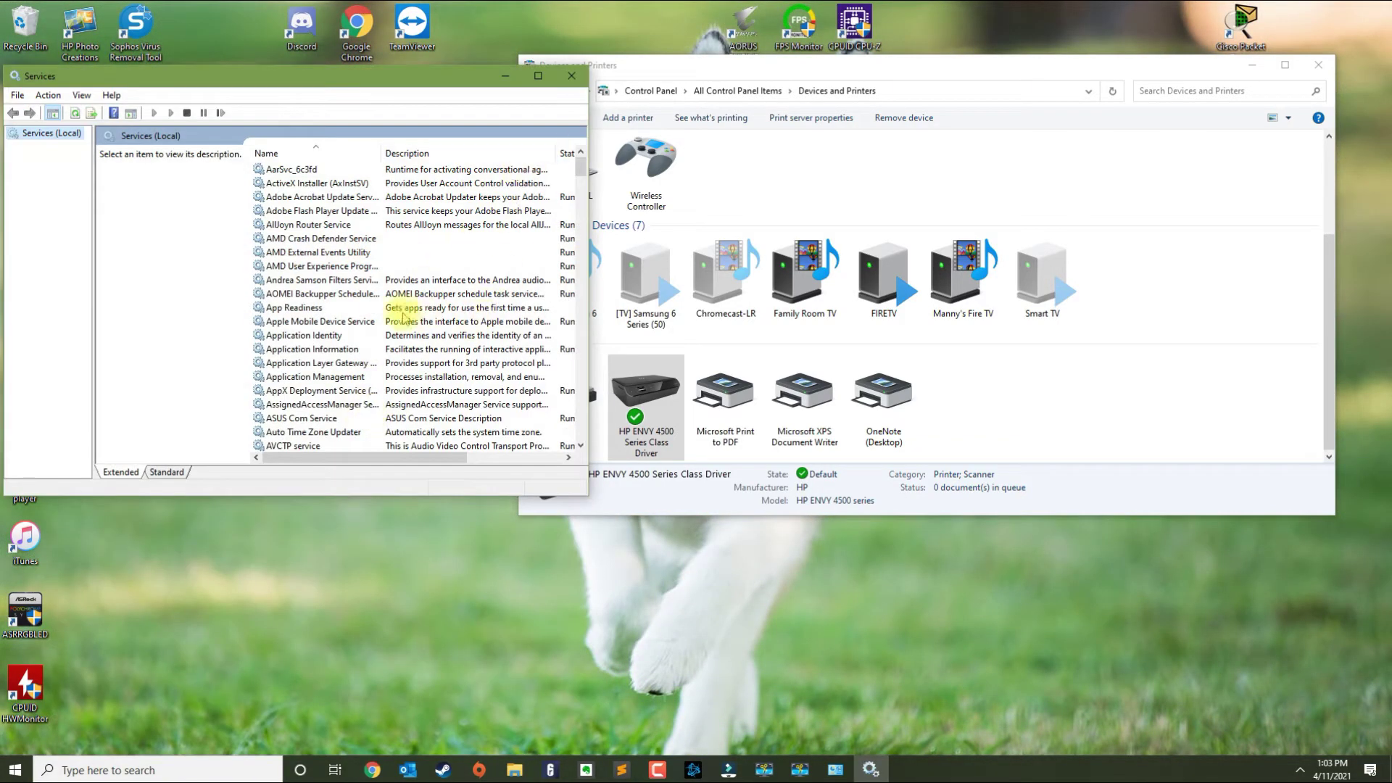
scroll(363, 320, down, 15)
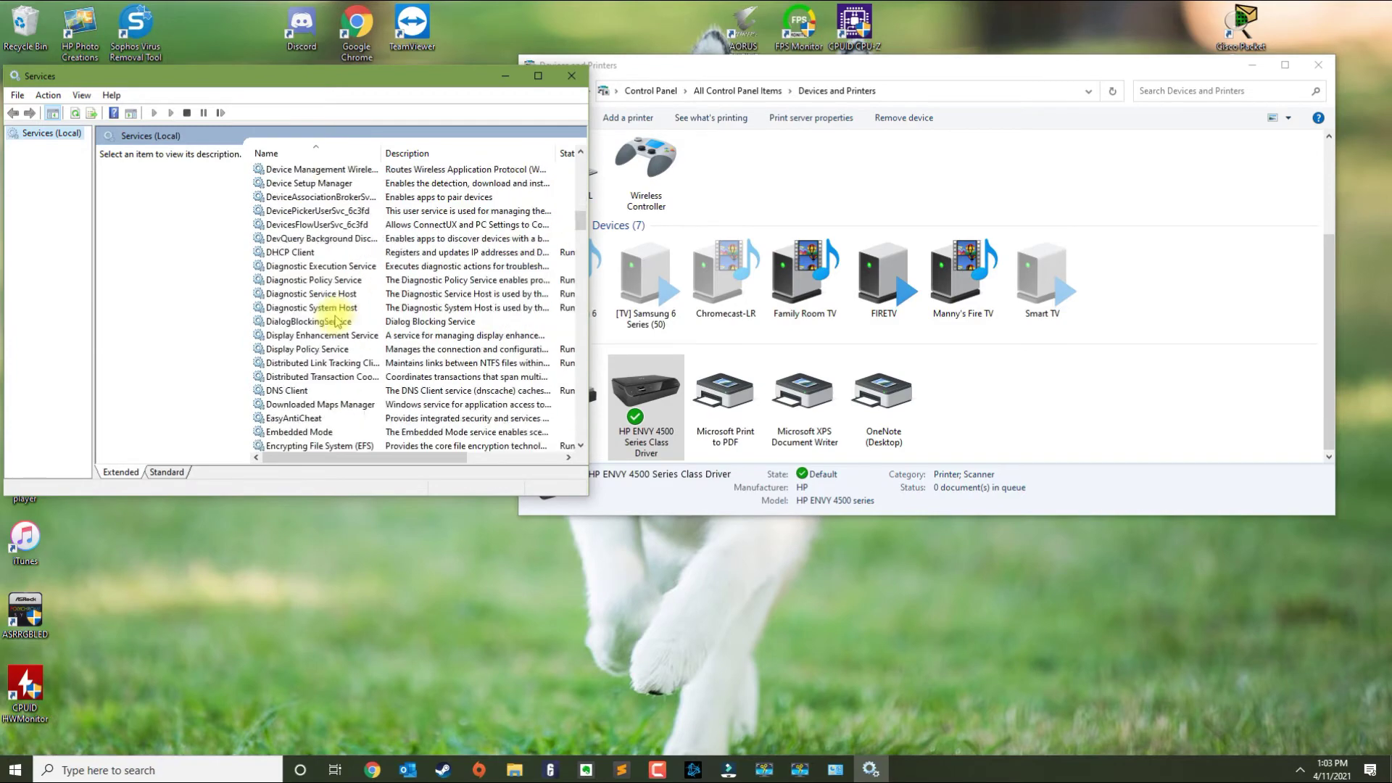
scroll(336, 319, down, 20)
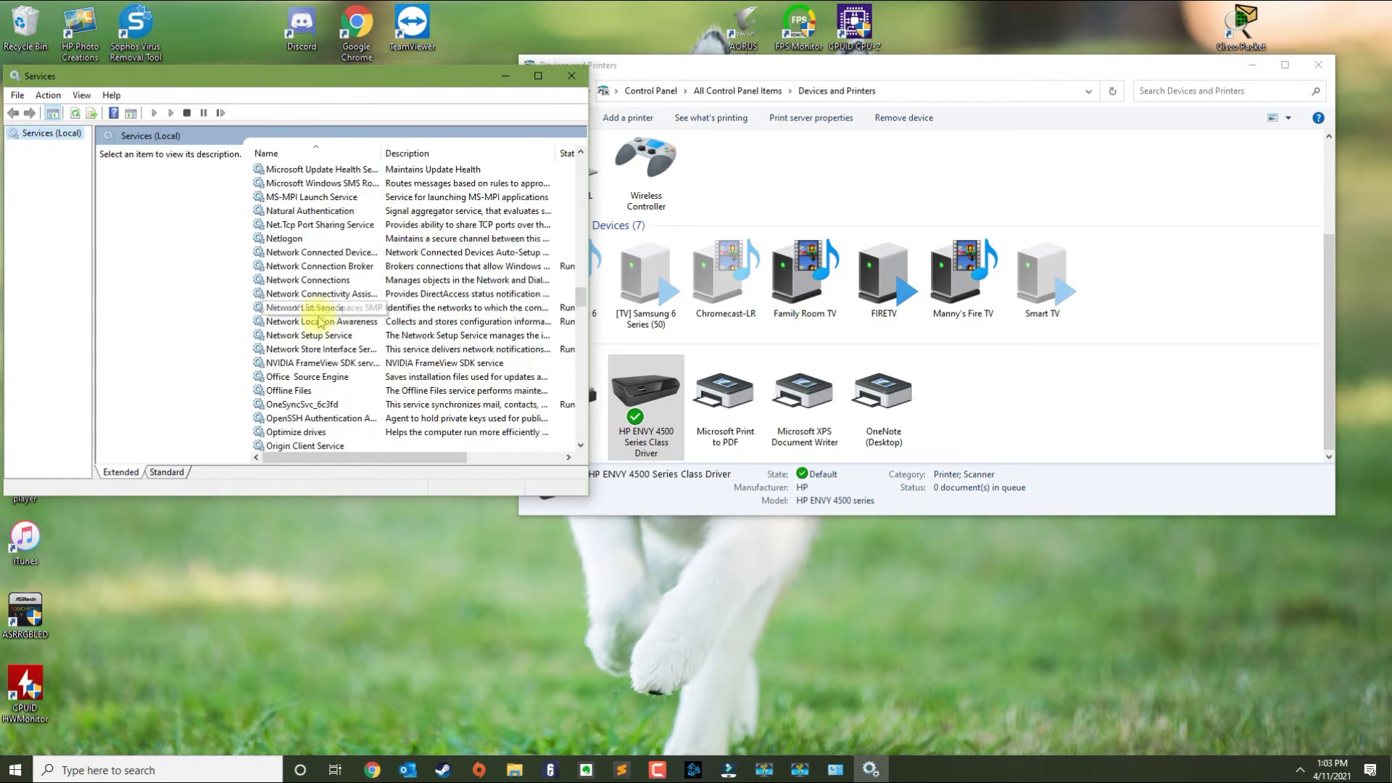
scroll(319, 323, down, 6)
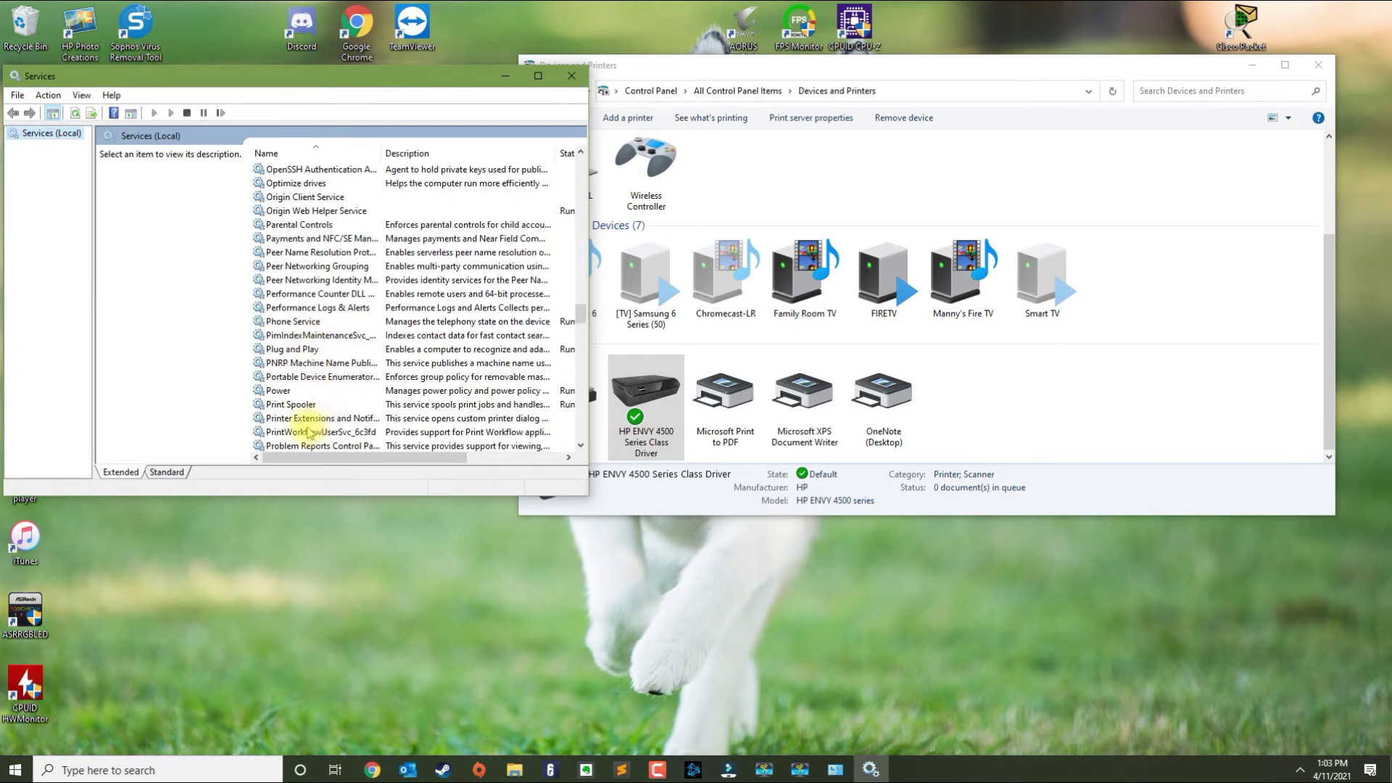
click(292, 404)
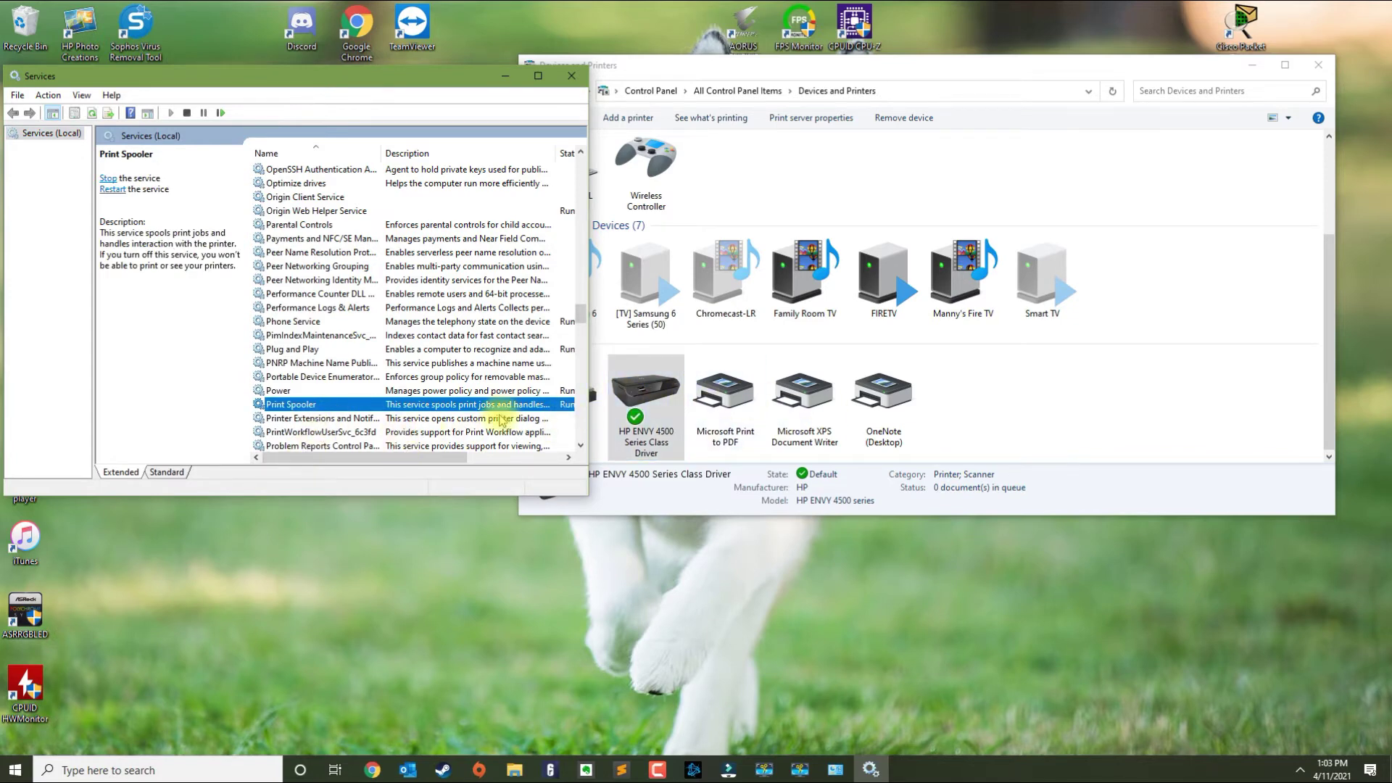
drag(348, 464, 404, 465)
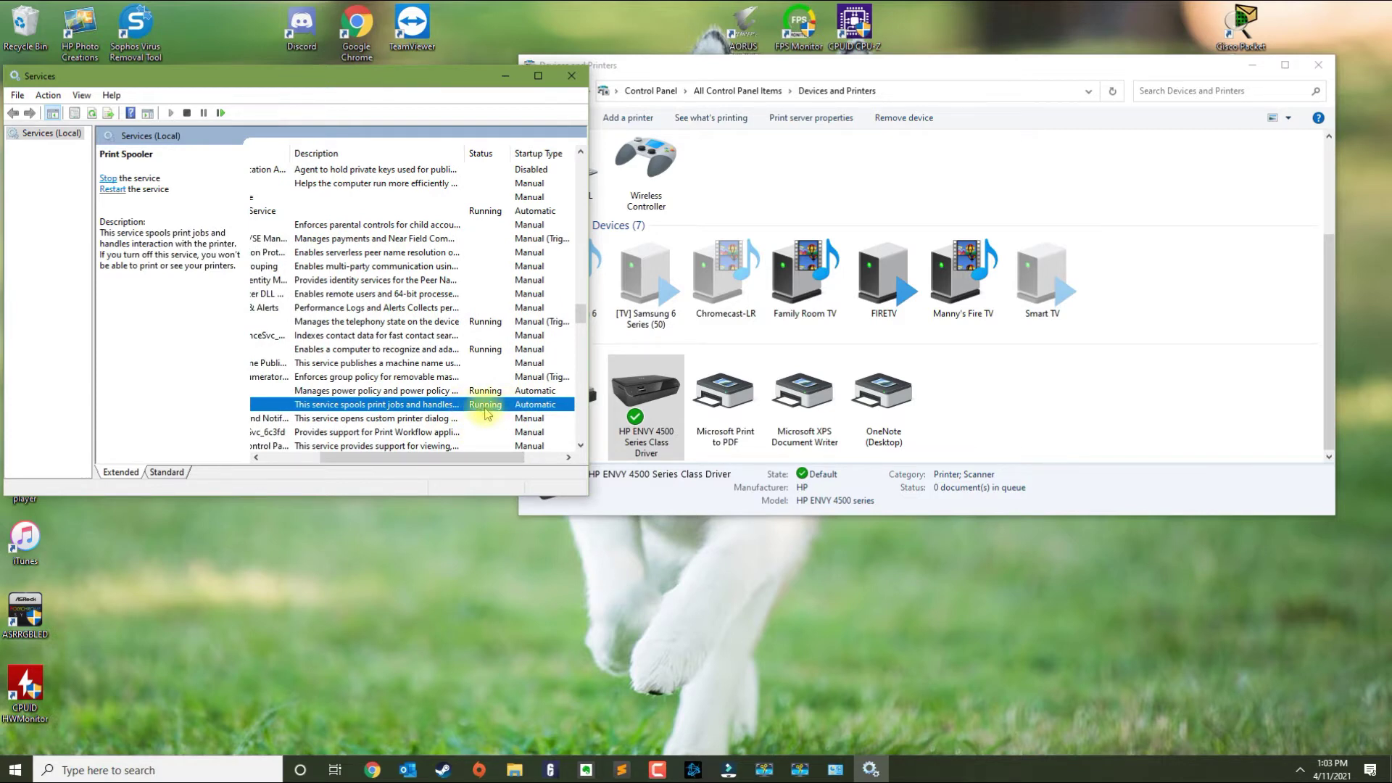
drag(427, 457, 396, 457)
right_click(369, 411)
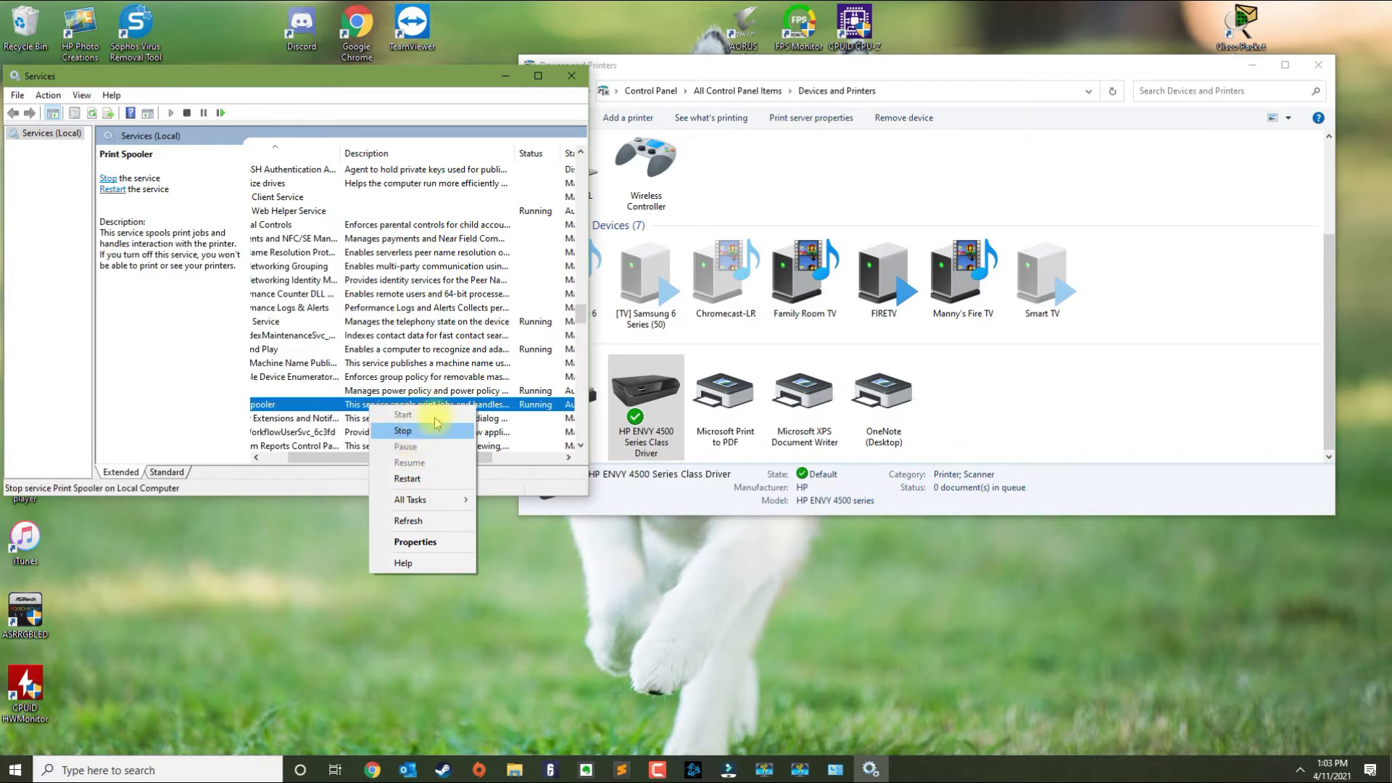
click(311, 466)
drag(310, 466, 283, 464)
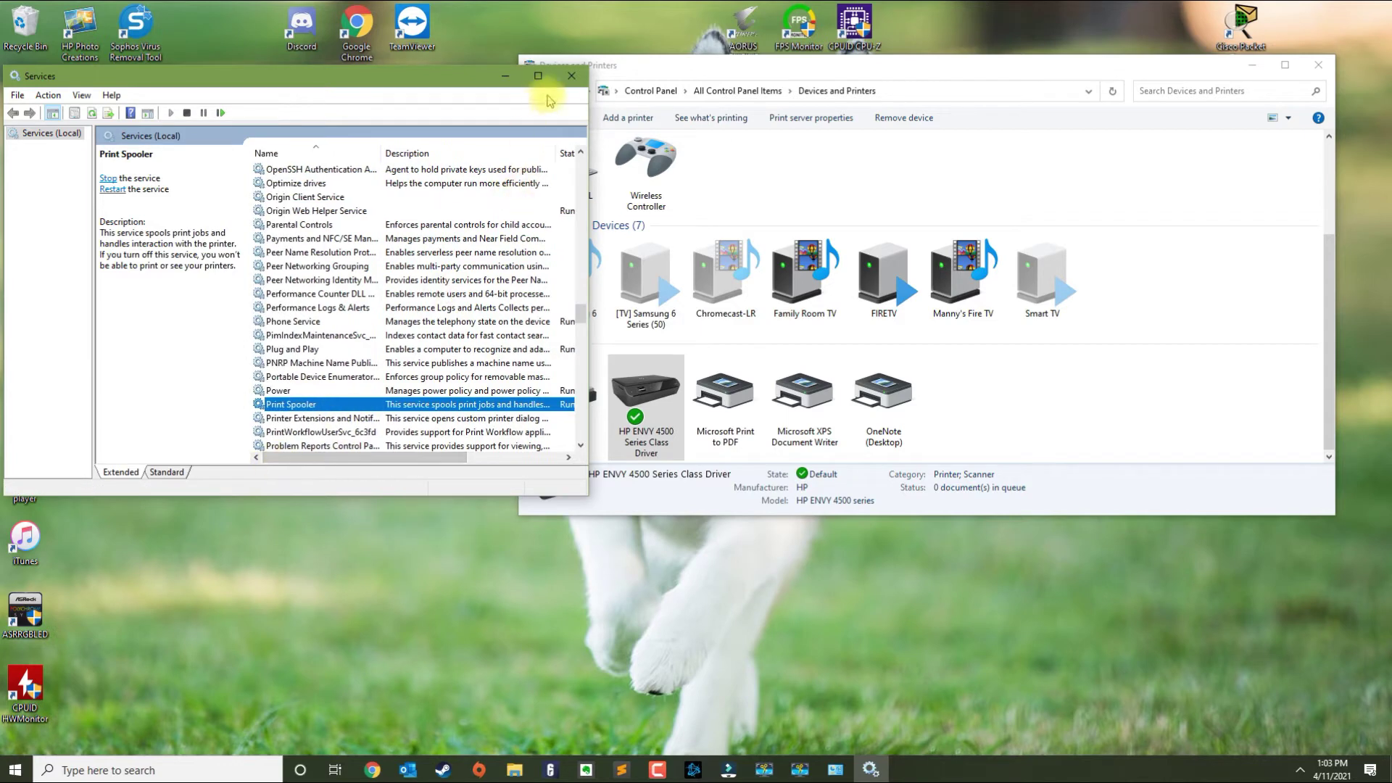
click(571, 77)
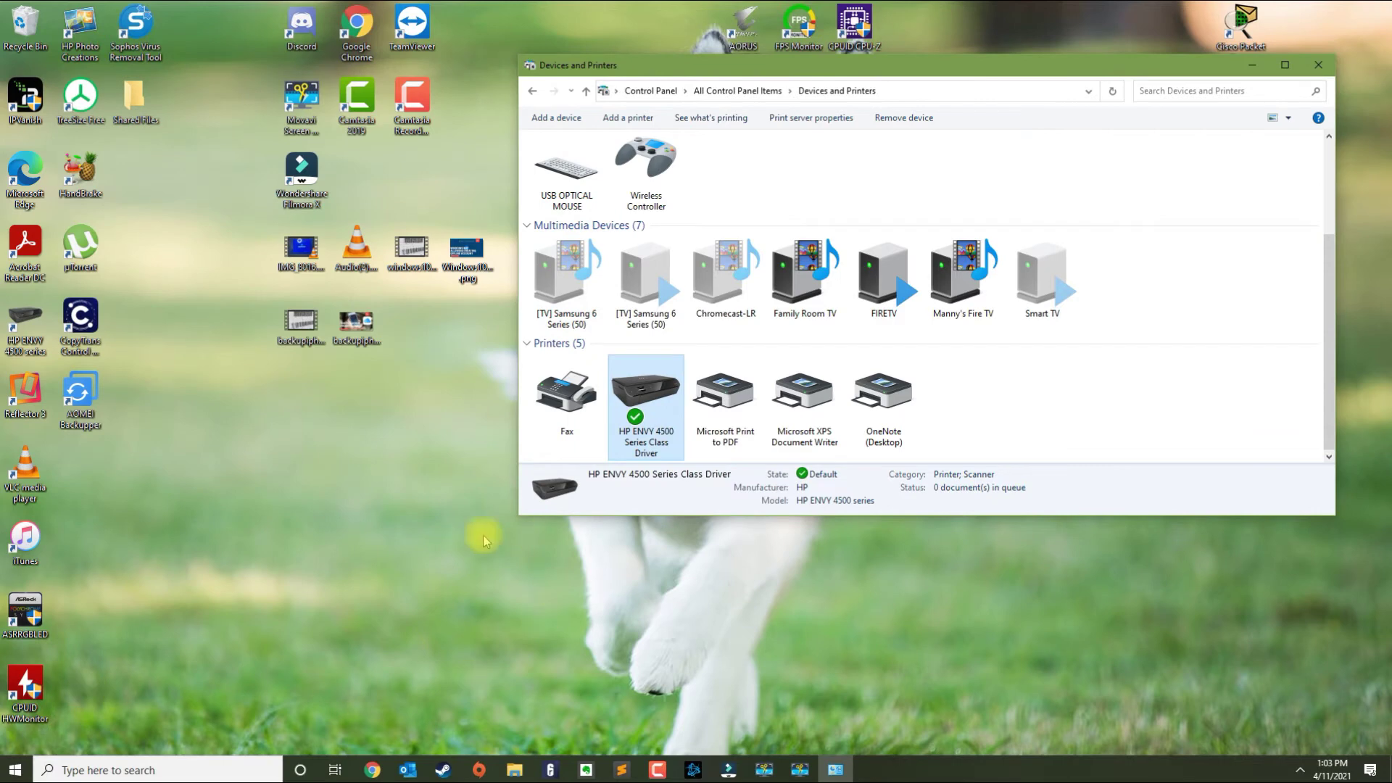
Uninstall the HP ENVY 4500 Series Class Driver from Print queues in Device Manager.
right_click(16, 772)
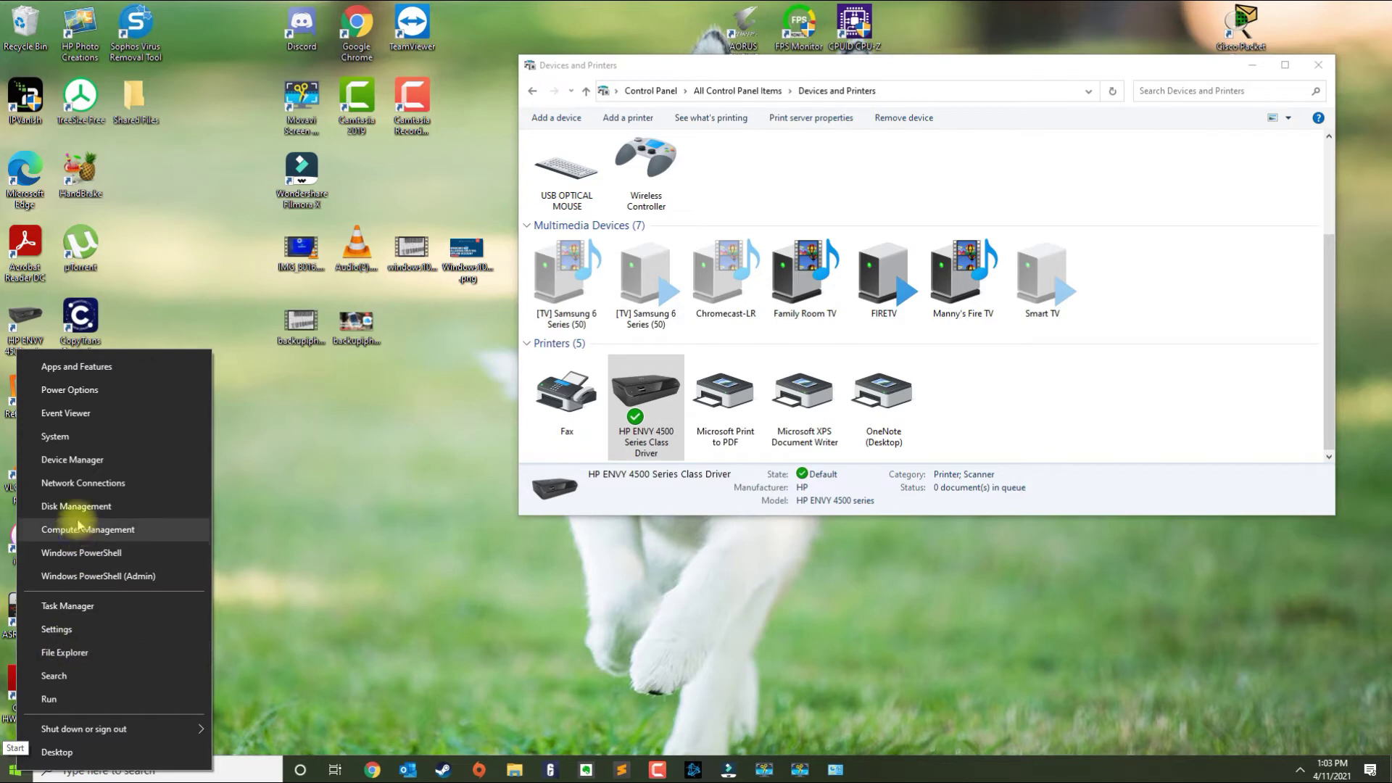
click(76, 459)
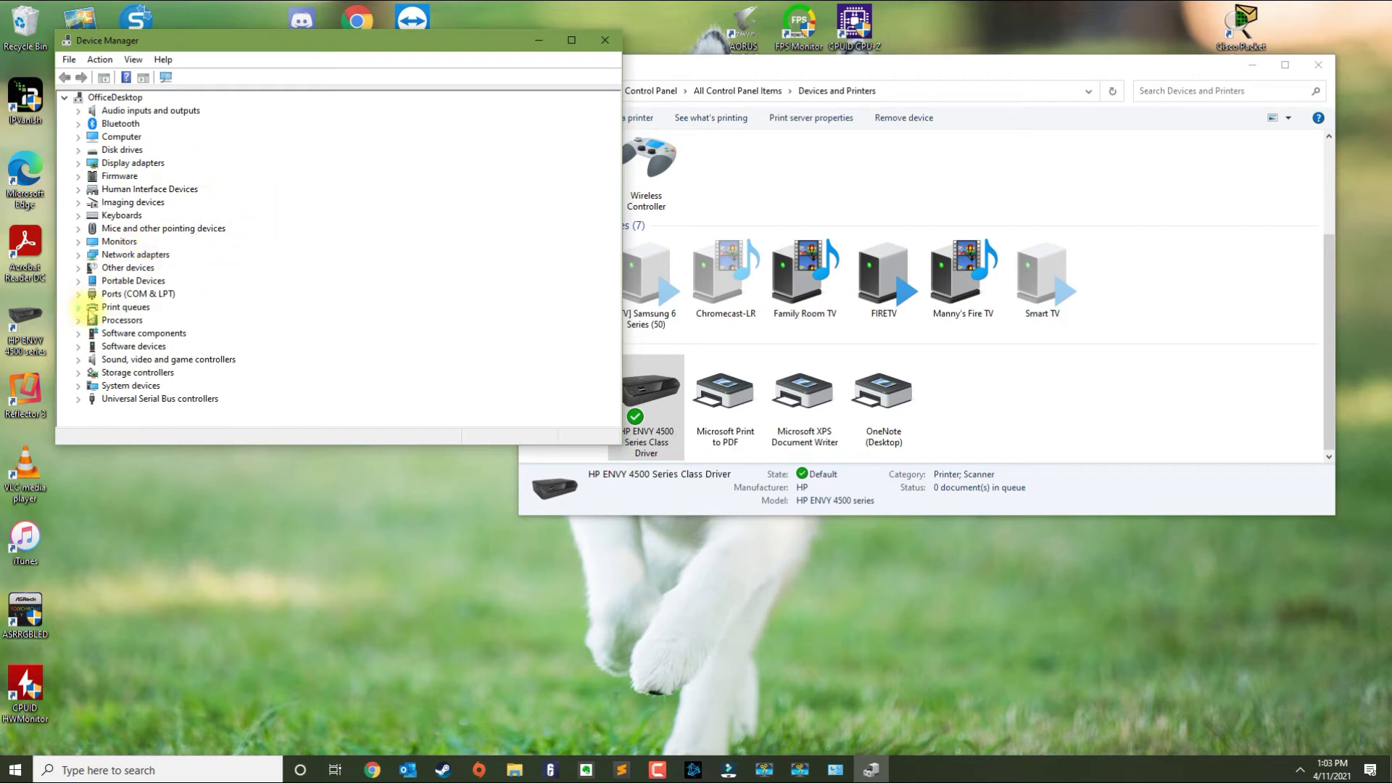
click(79, 309)
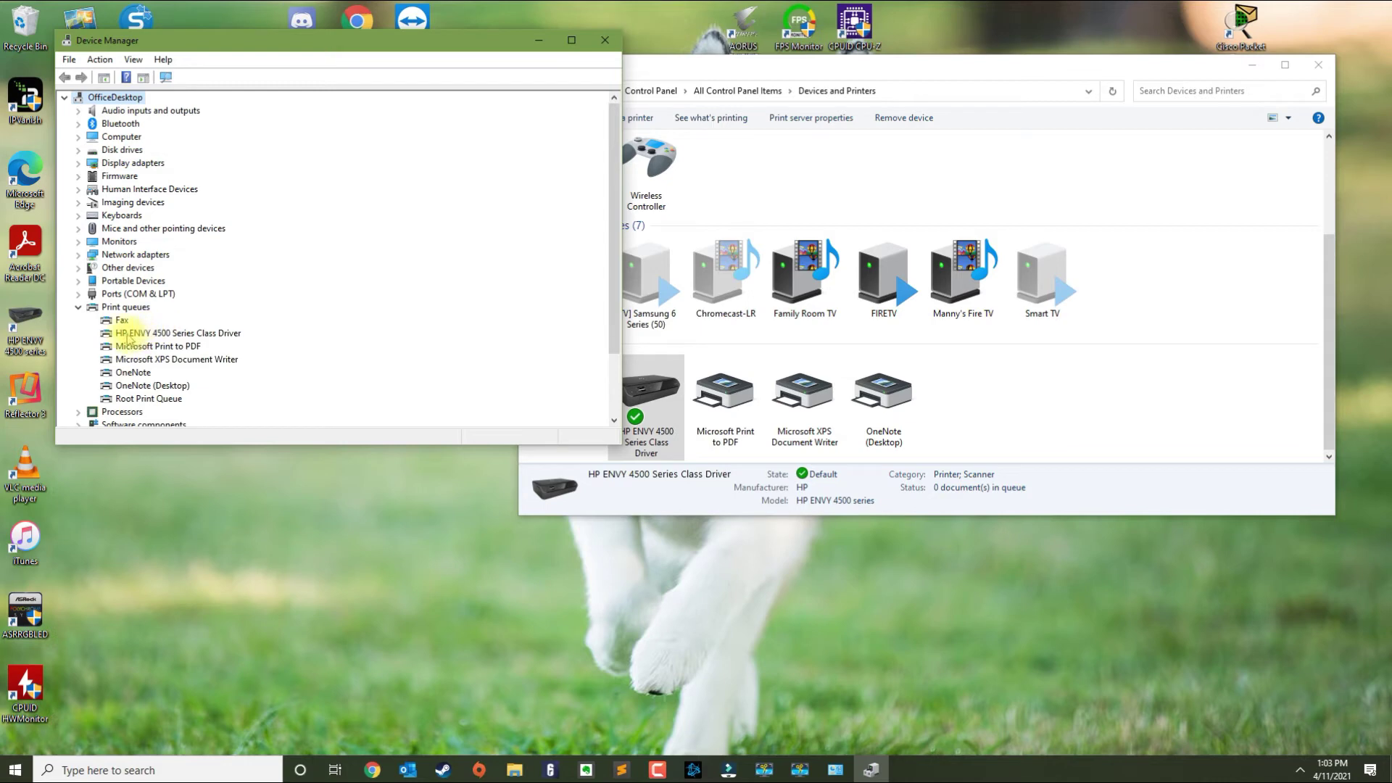
click(183, 335)
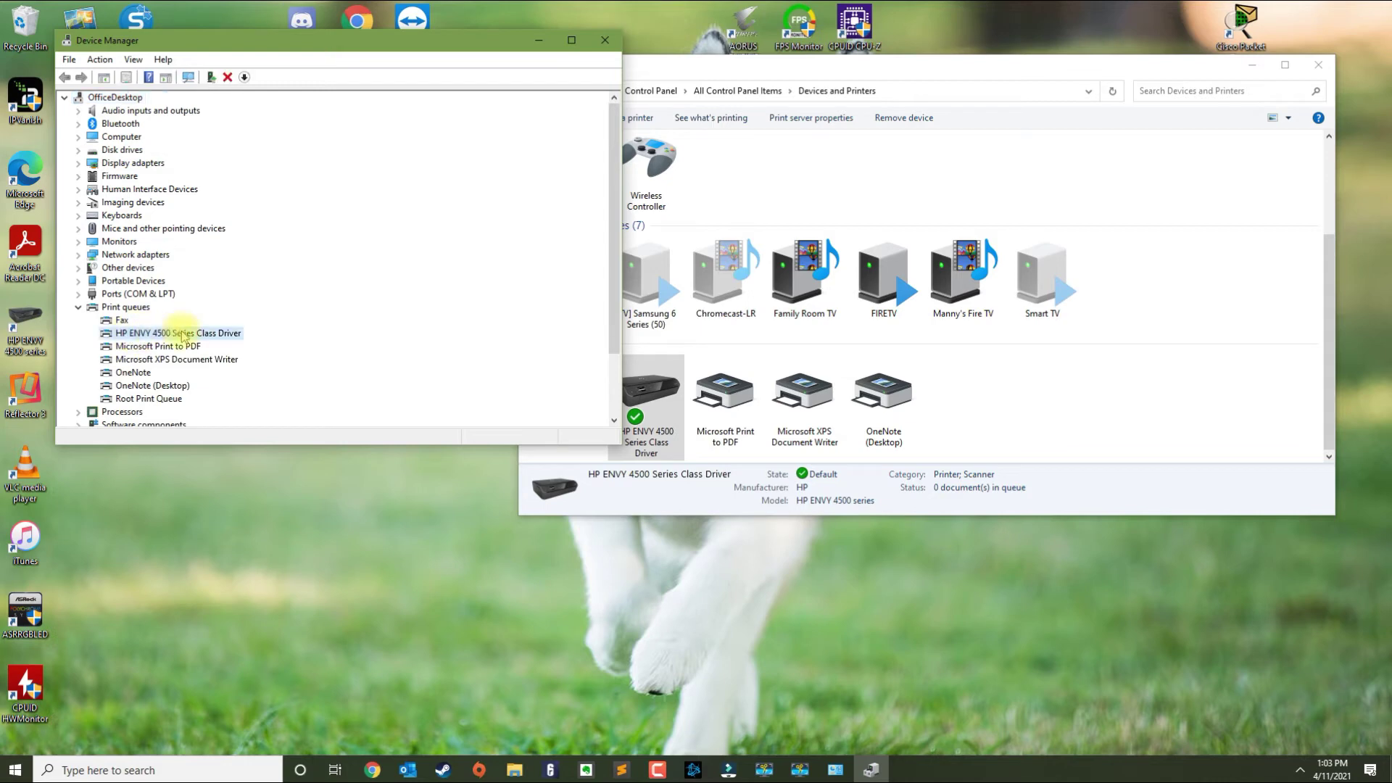
right_click(135, 336)
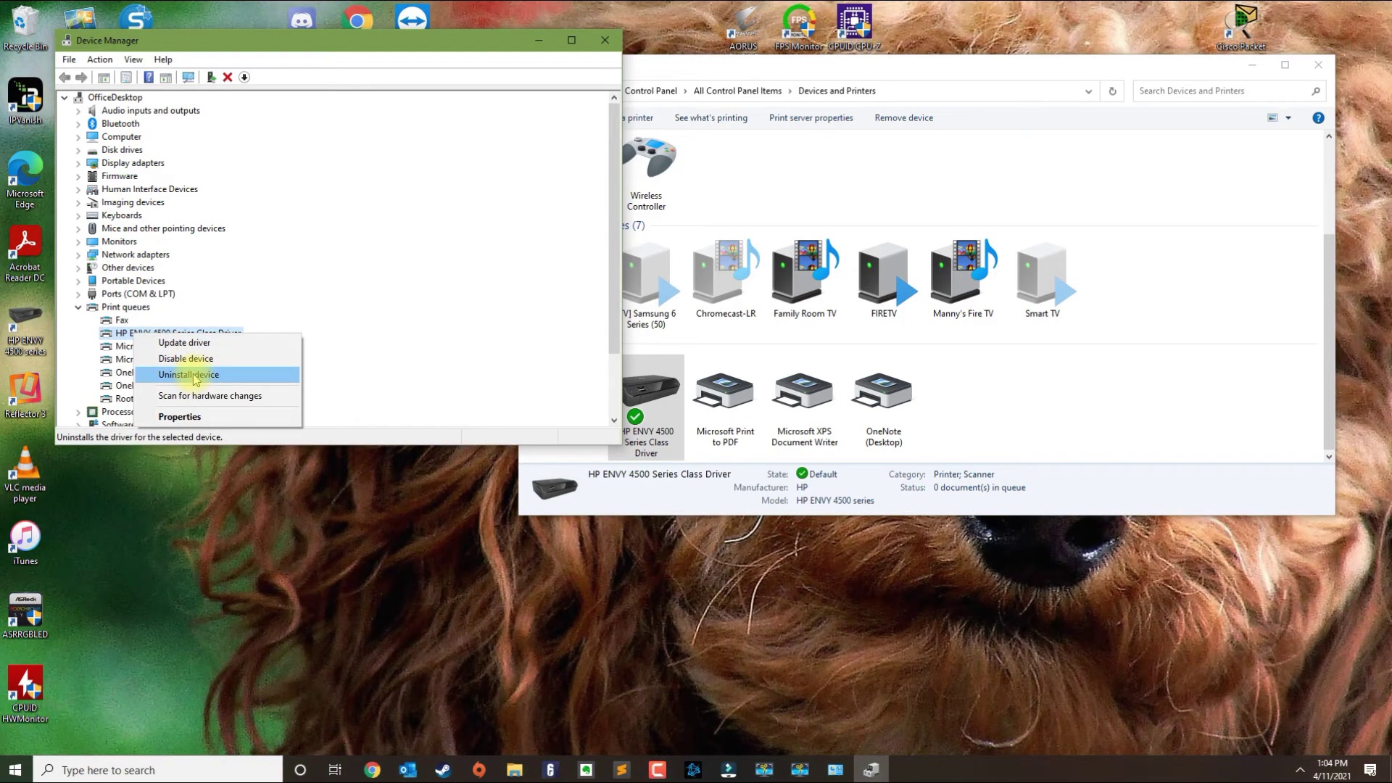
click(195, 375)
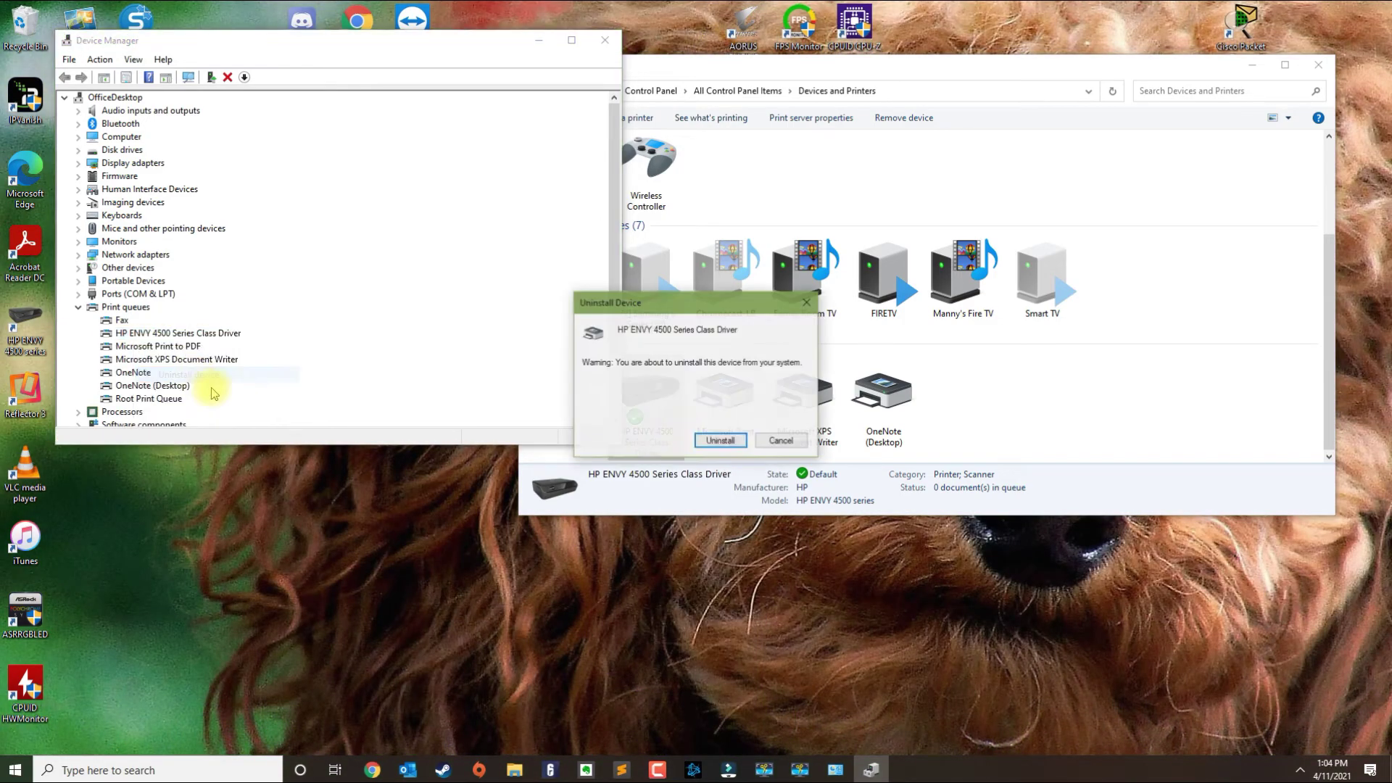
click(720, 441)
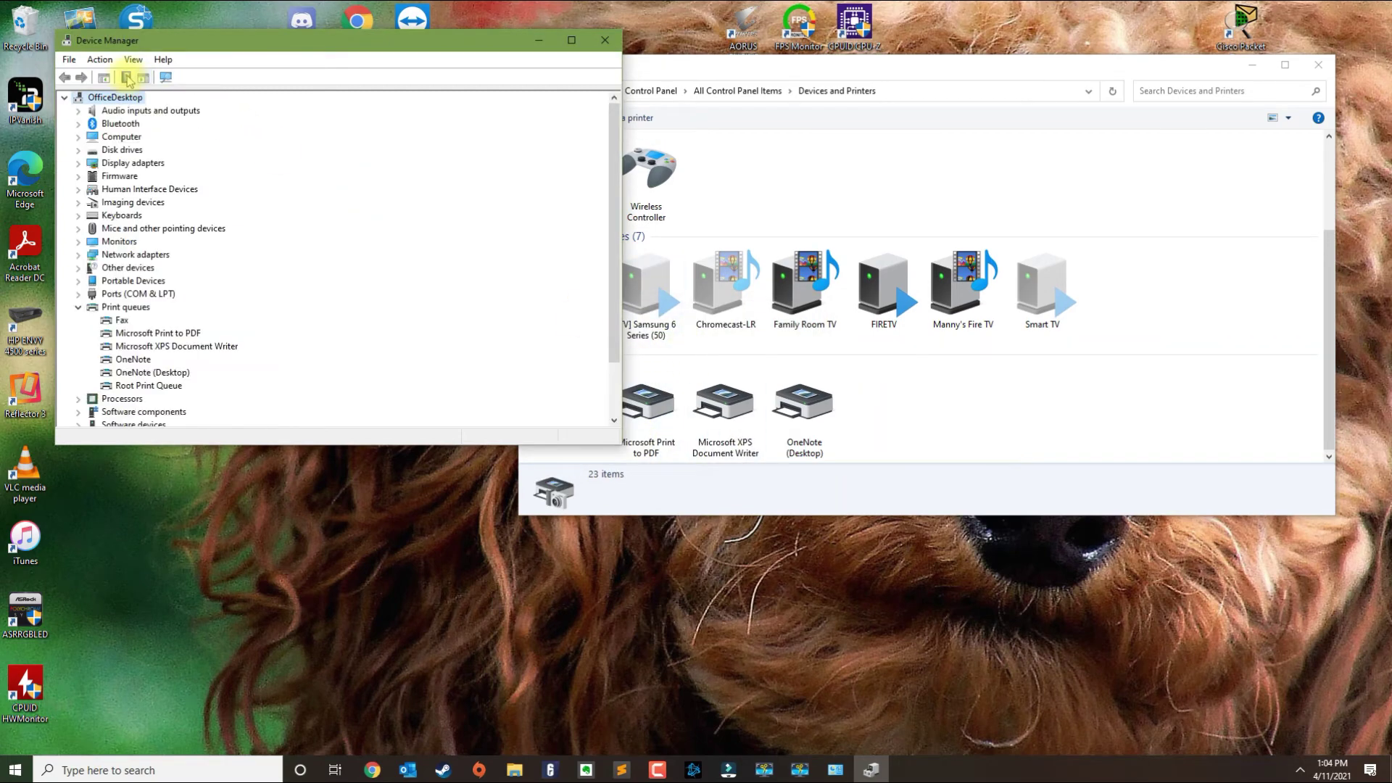
Scan for hardware changes twice in Device Manager and review the device tree.
click(101, 60)
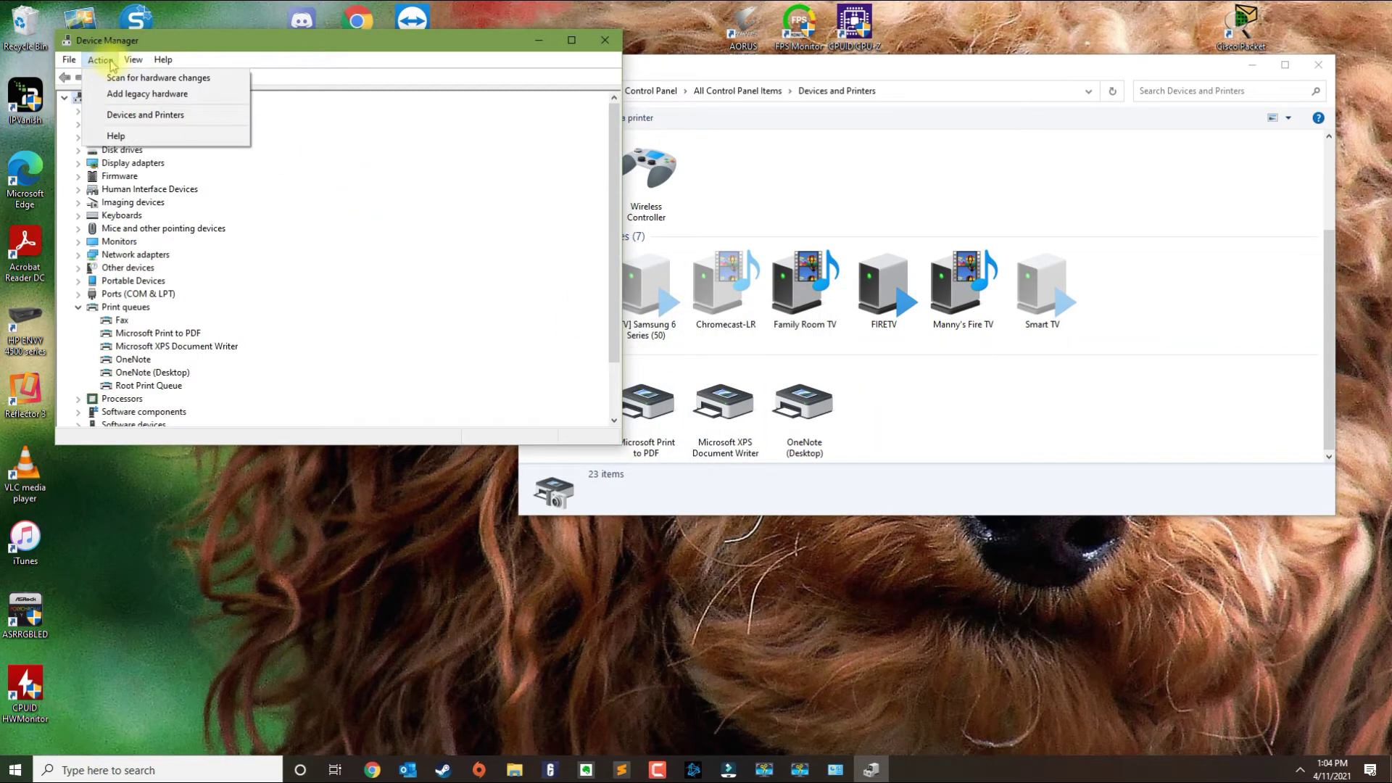
click(148, 77)
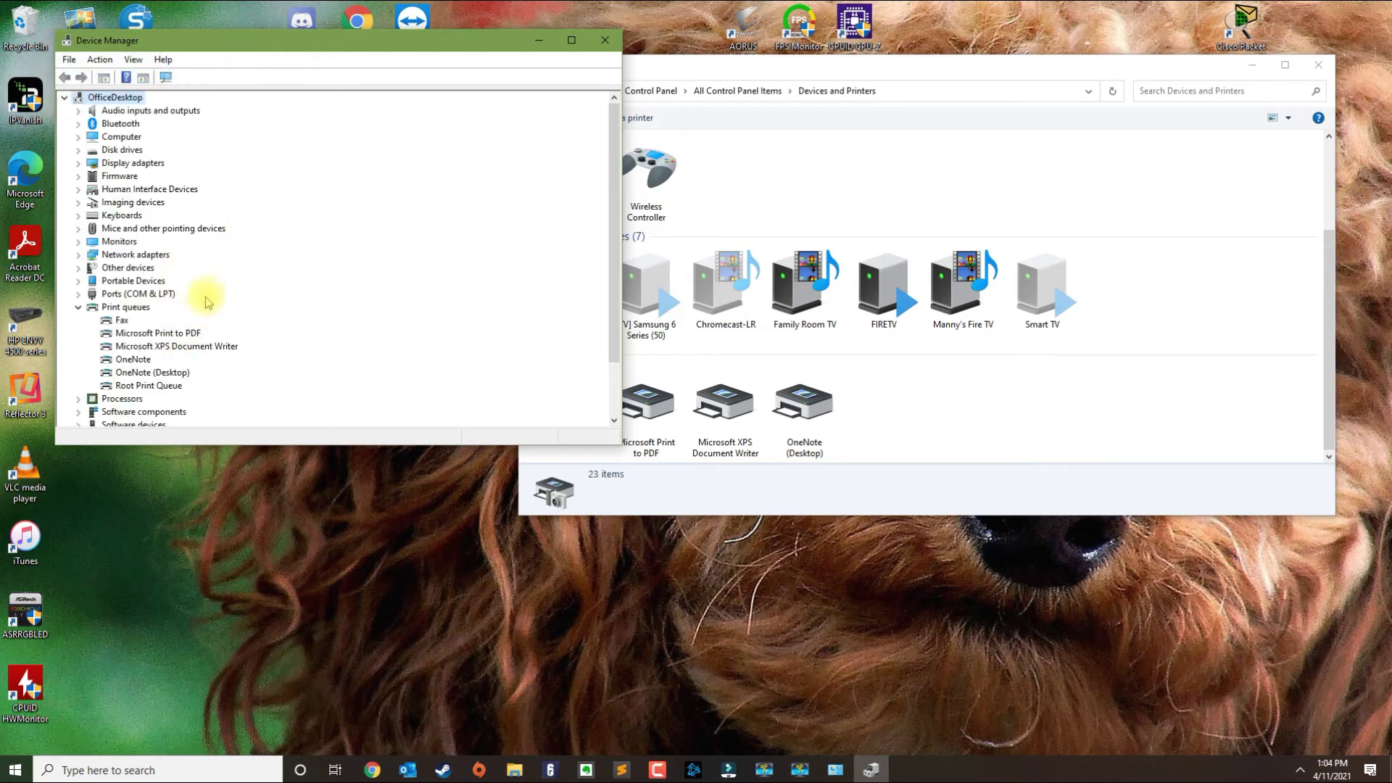
click(99, 60)
click(148, 78)
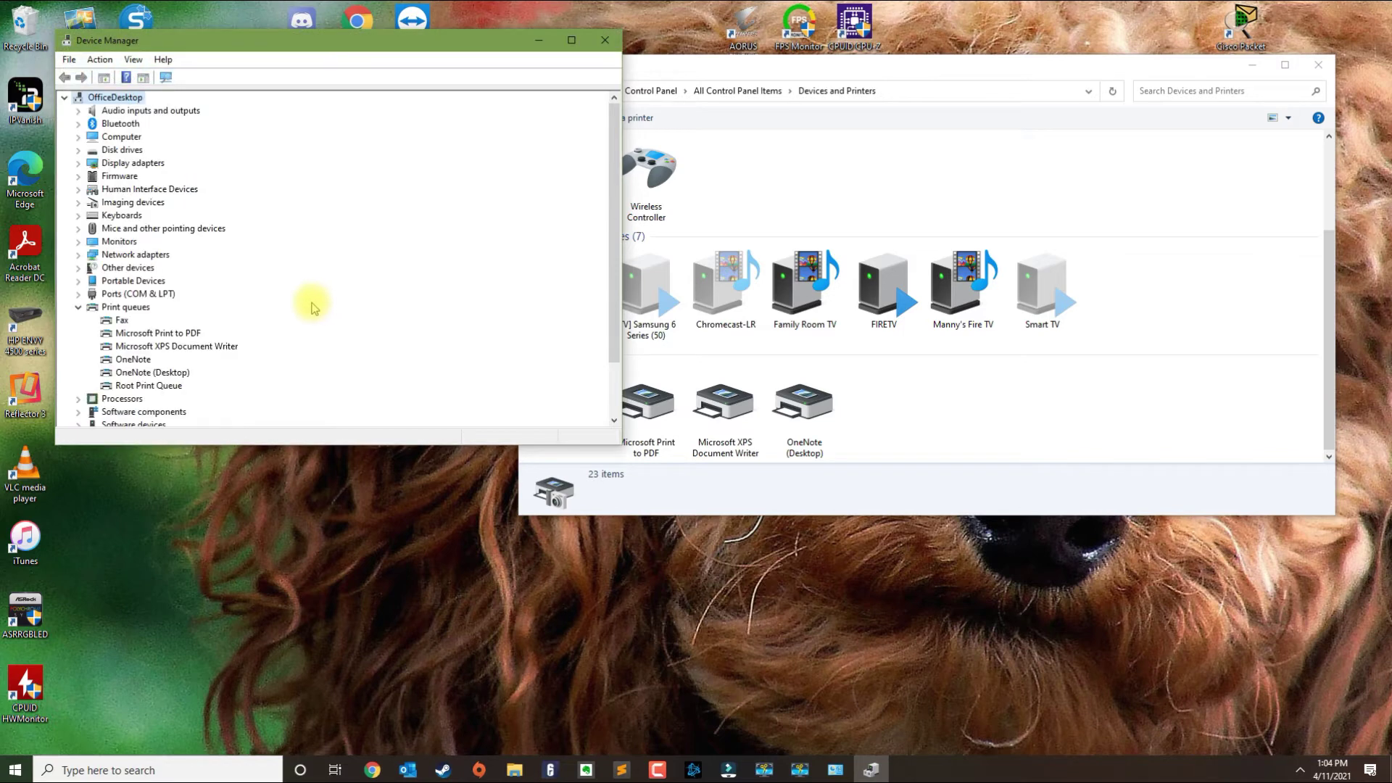
scroll(174, 315, down, 2)
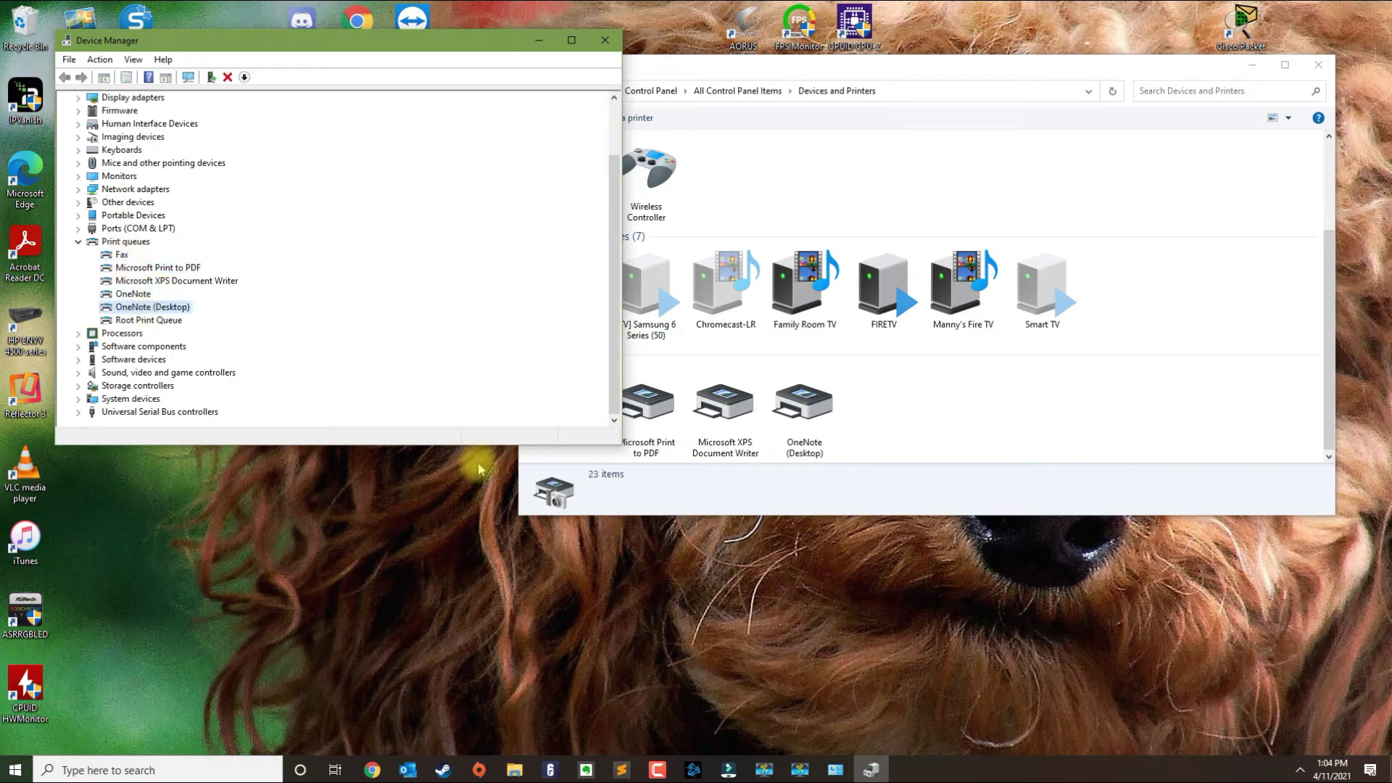
Refresh Devices and Printers to confirm the HP ENVY printer is gone.
click(893, 415)
right_click(872, 411)
click(906, 469)
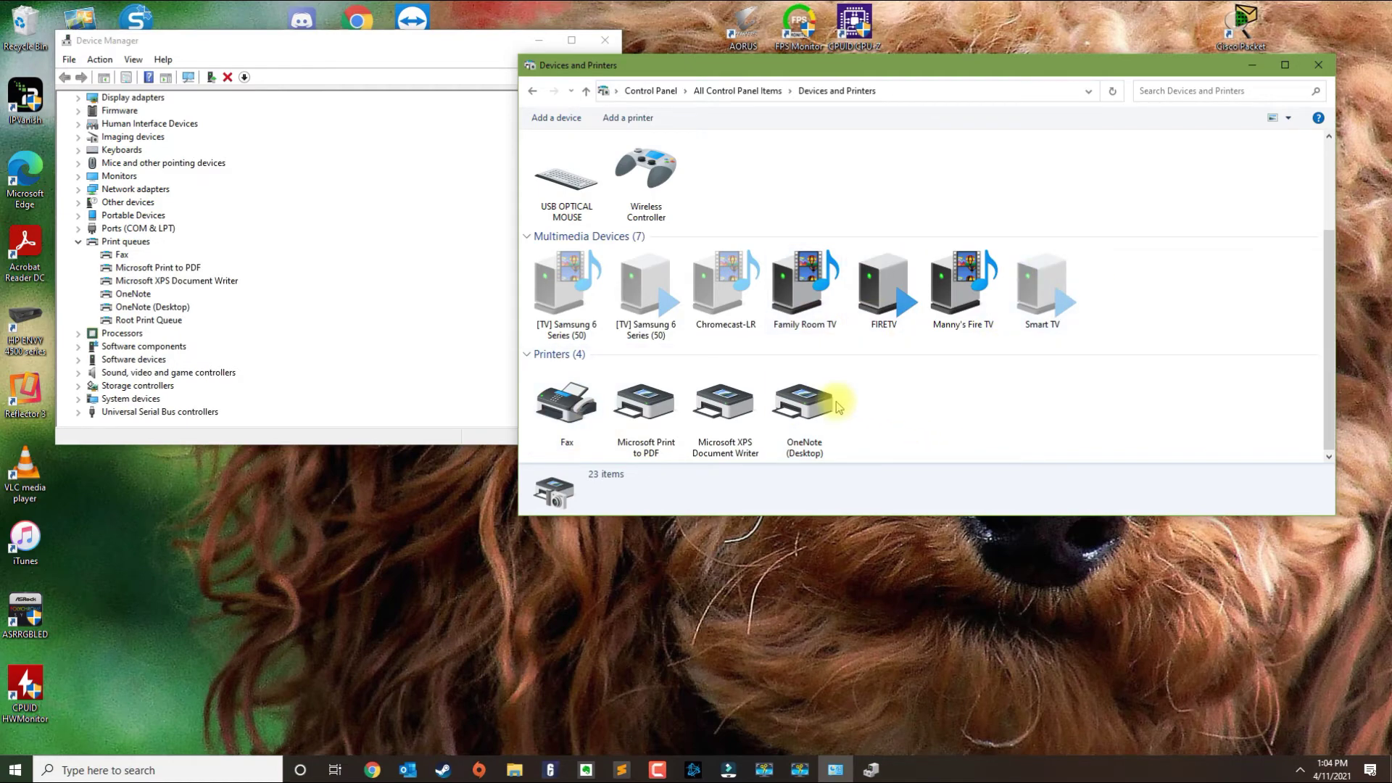
click(377, 768)
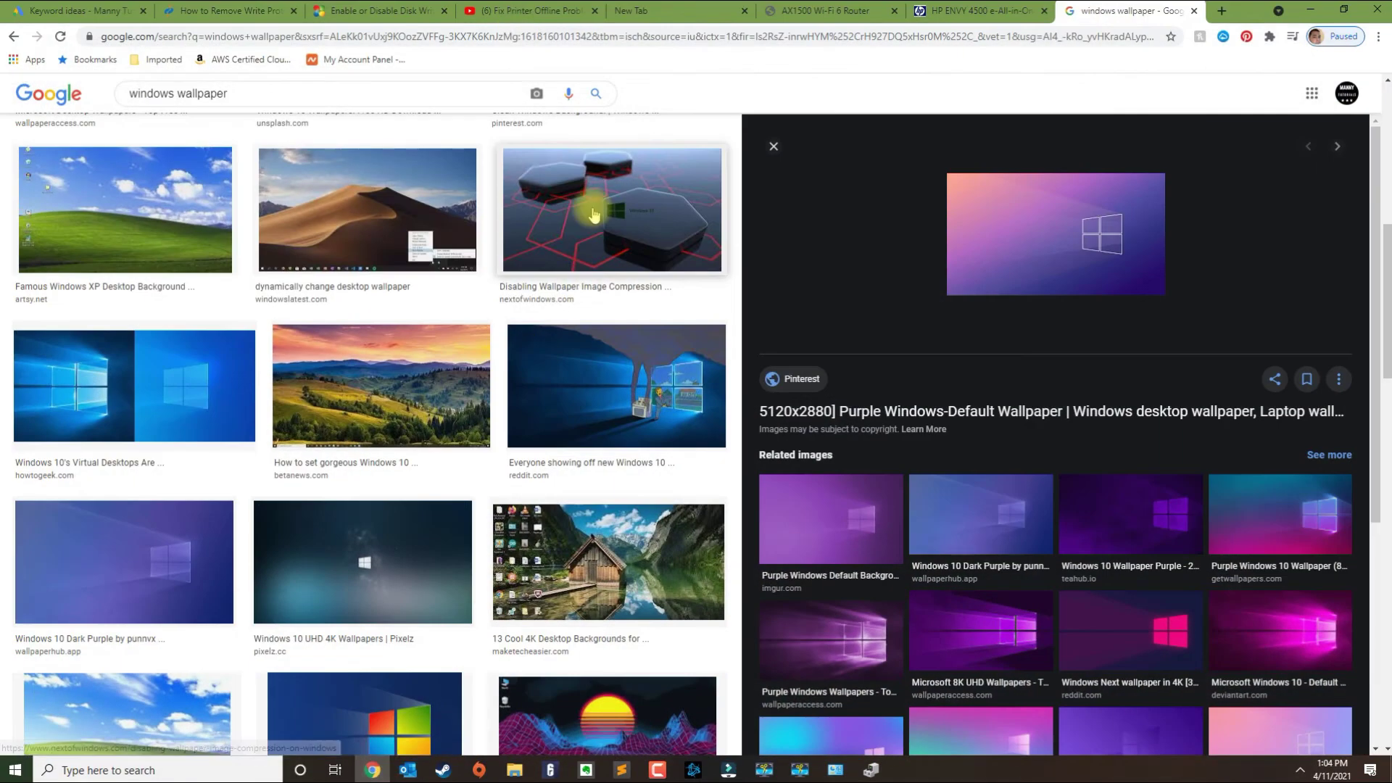
Go to google.com and search for 'hp envy 4500 driver'.
click(802, 41)
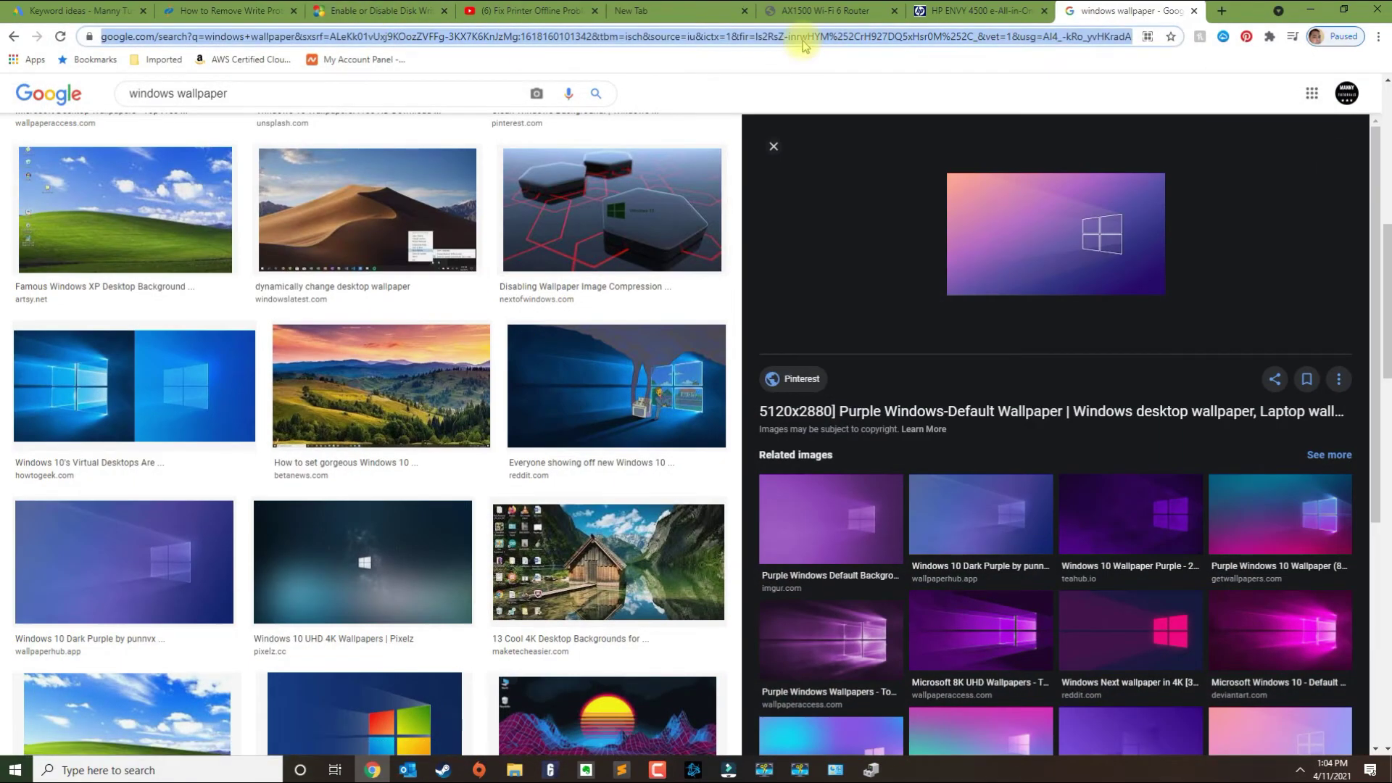
text(google.com)
key(Return)
text(h)
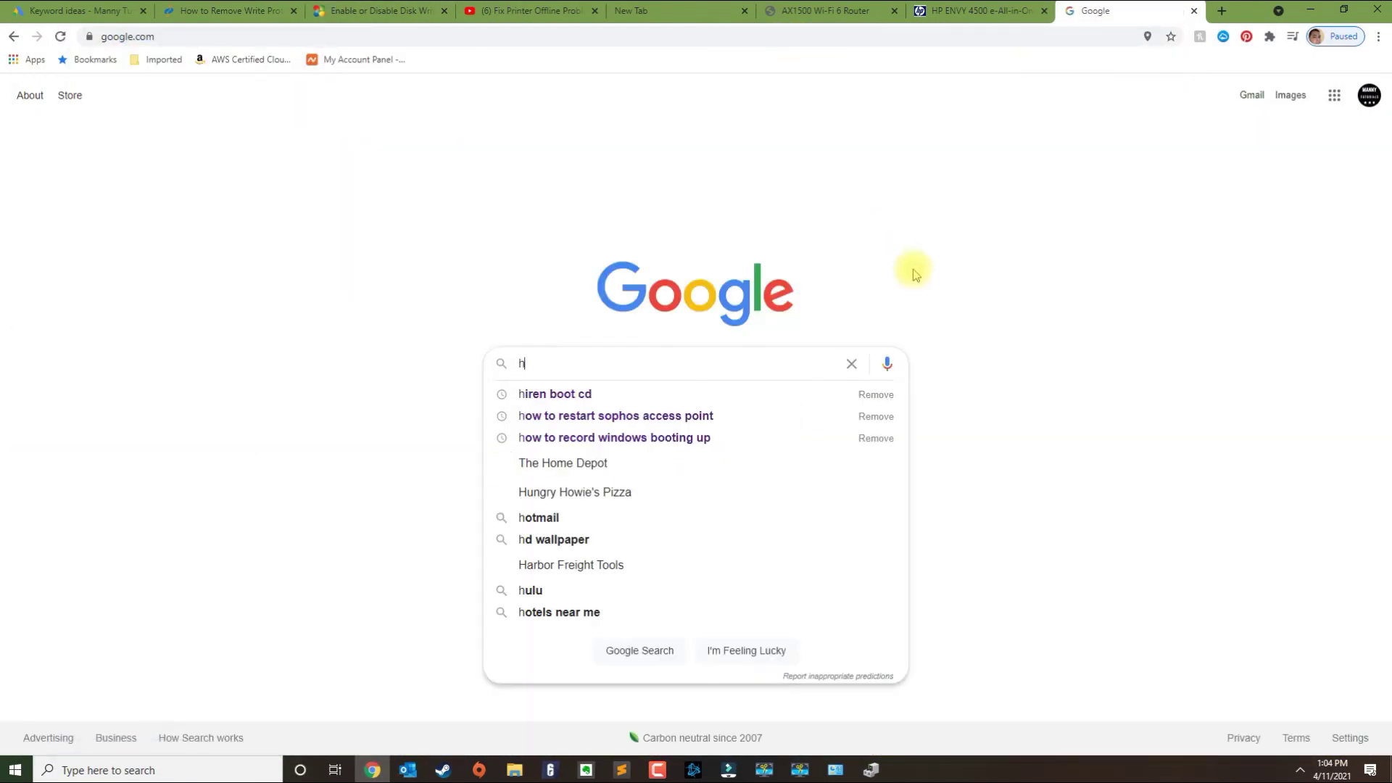
text(p envy 450)
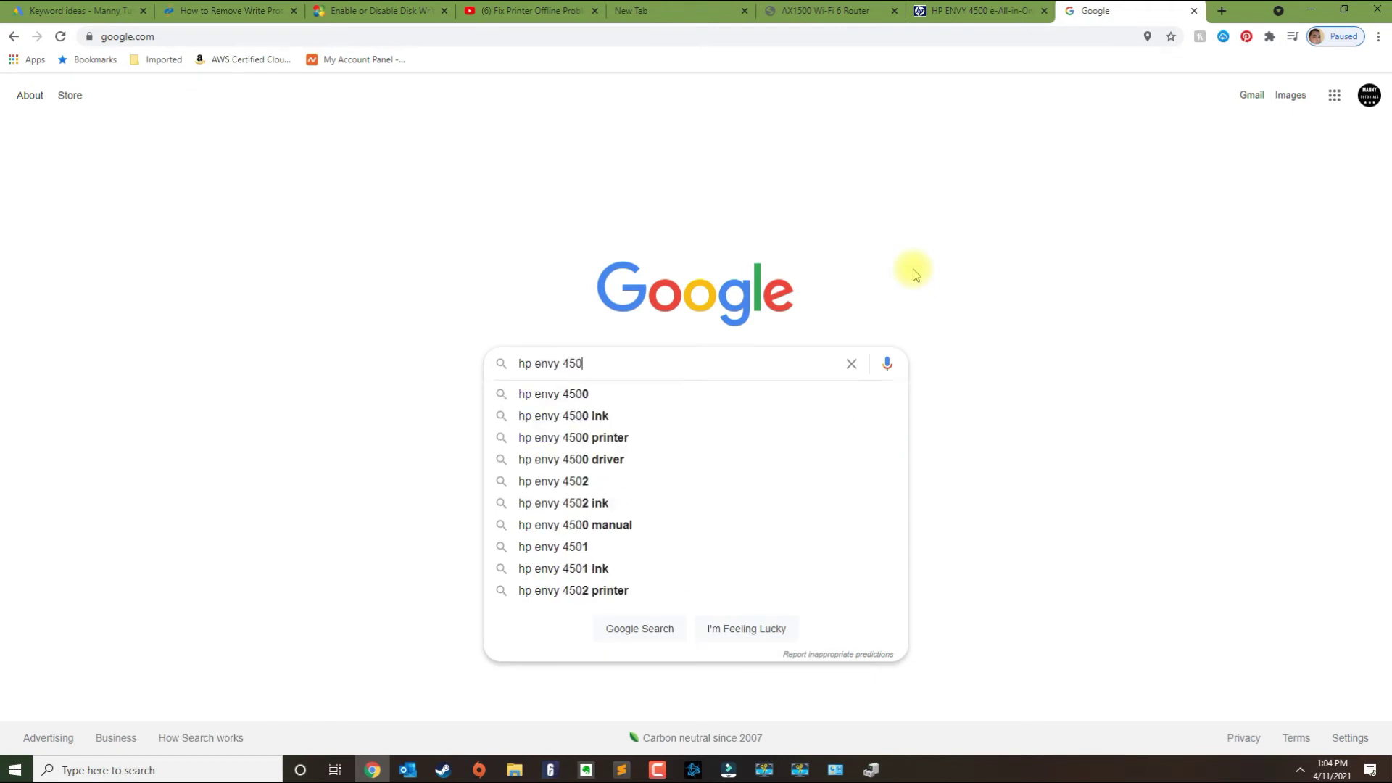
text(0 driver)
key(Return)
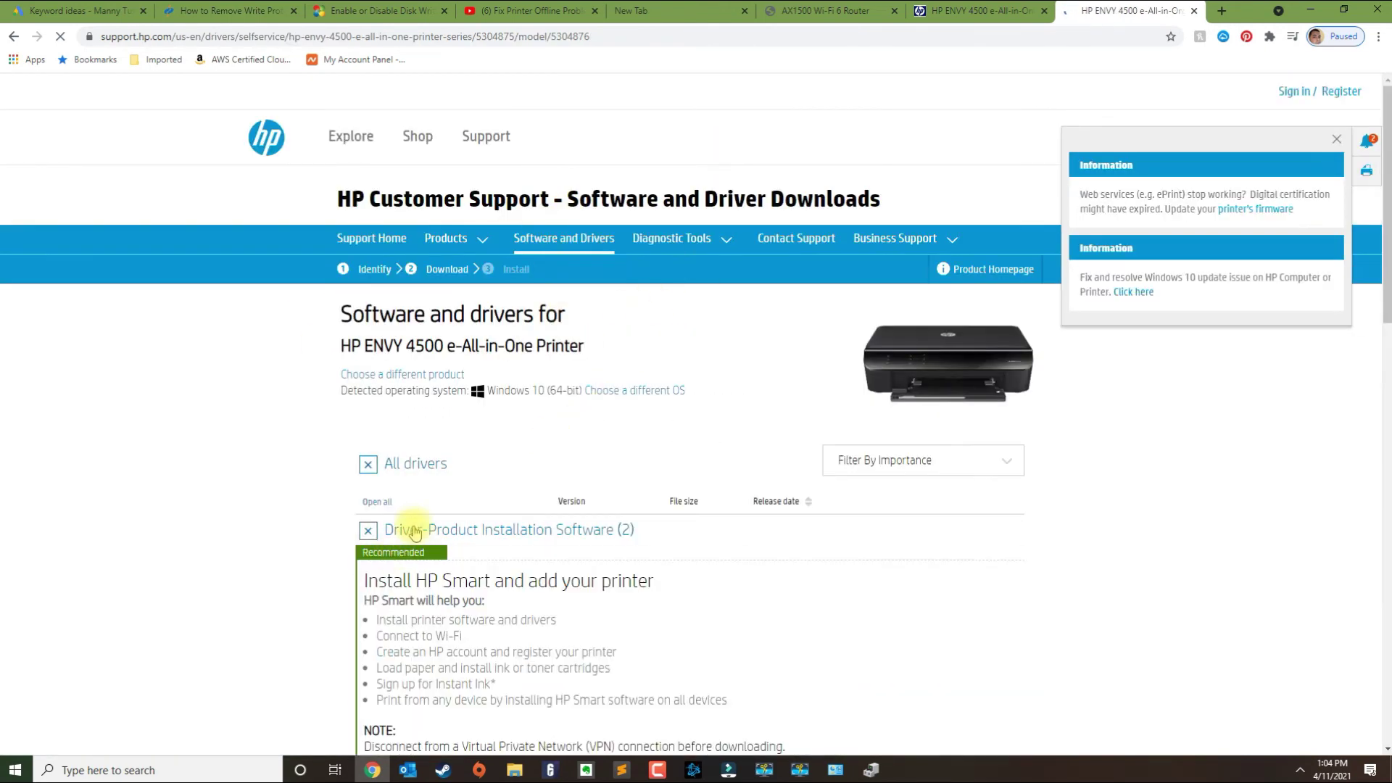
Download EN4500_Basicx64_198.exe from Basic Drivers, keep it despite the warning, and launch it.
scroll(415, 533, down, 4)
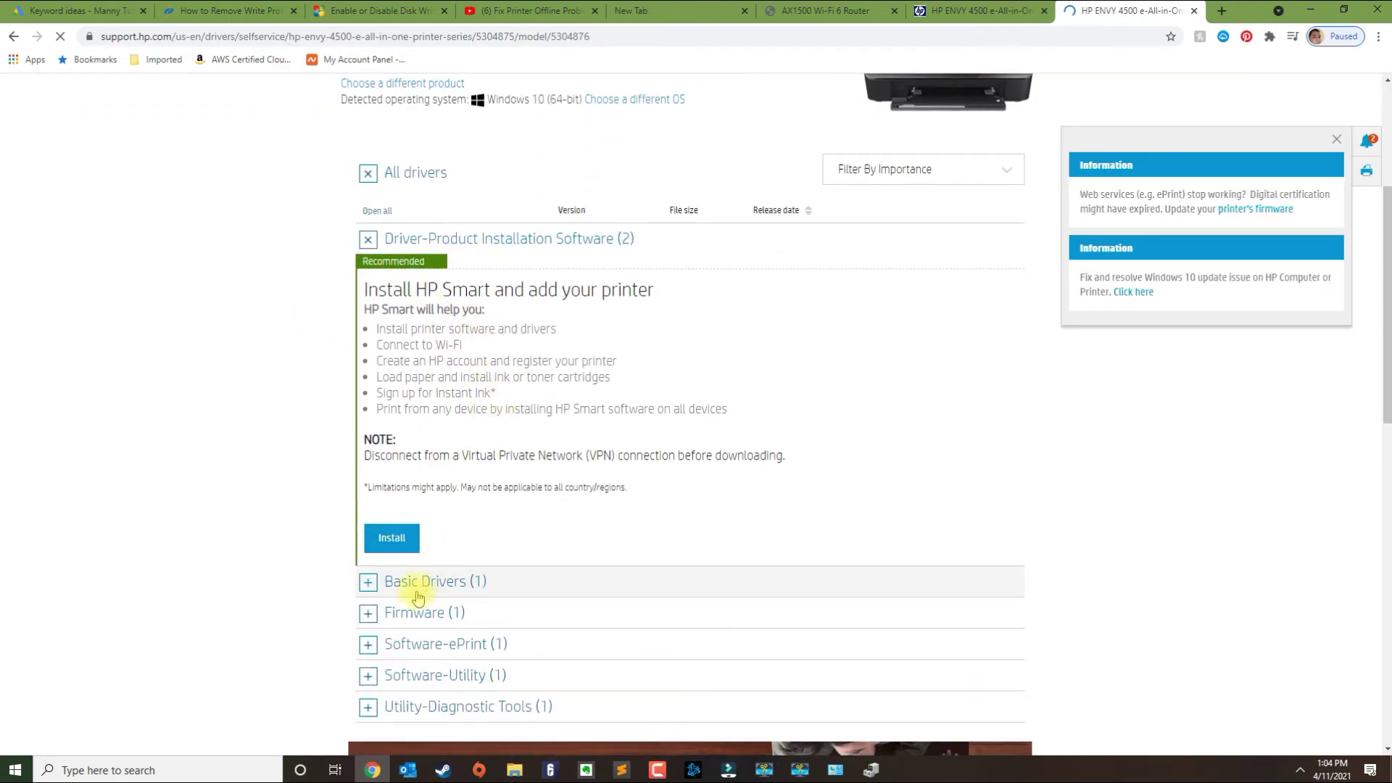
click(419, 597)
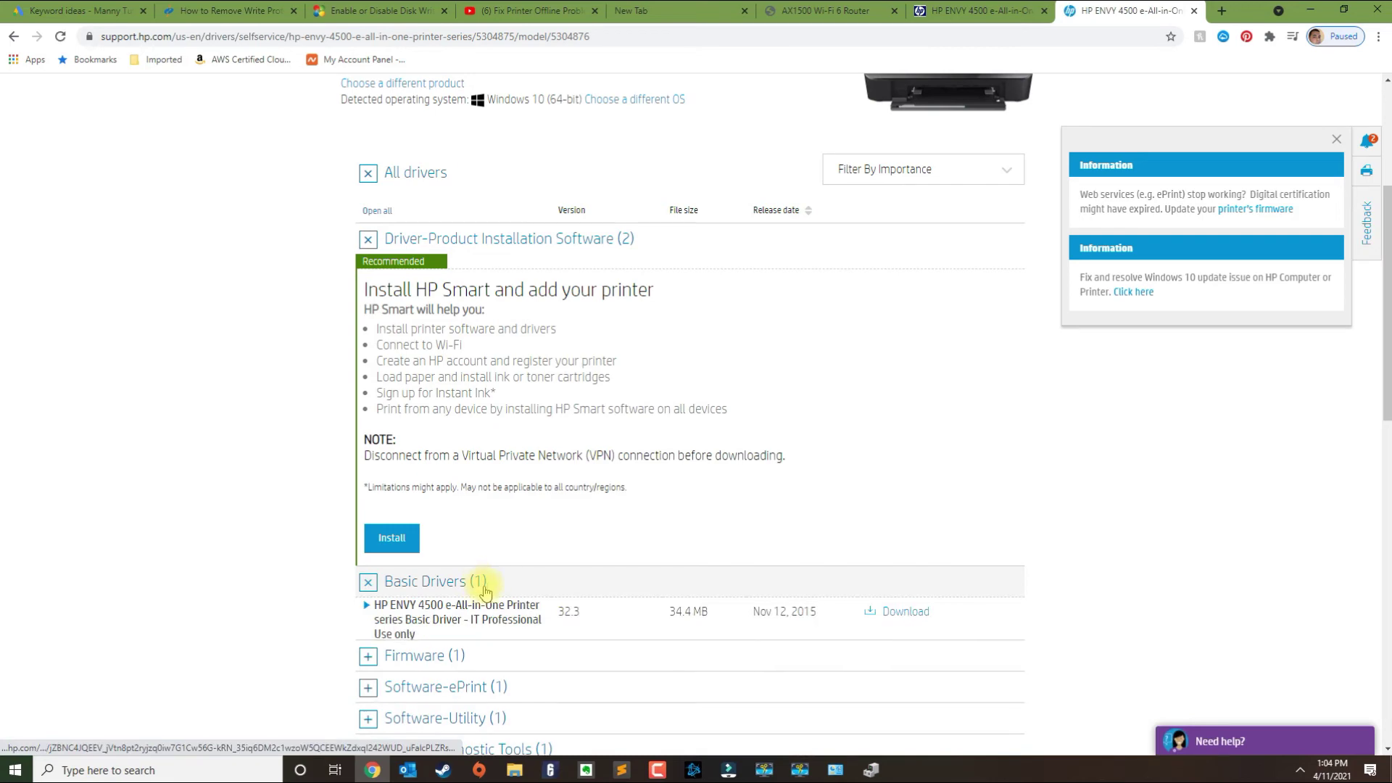
click(893, 613)
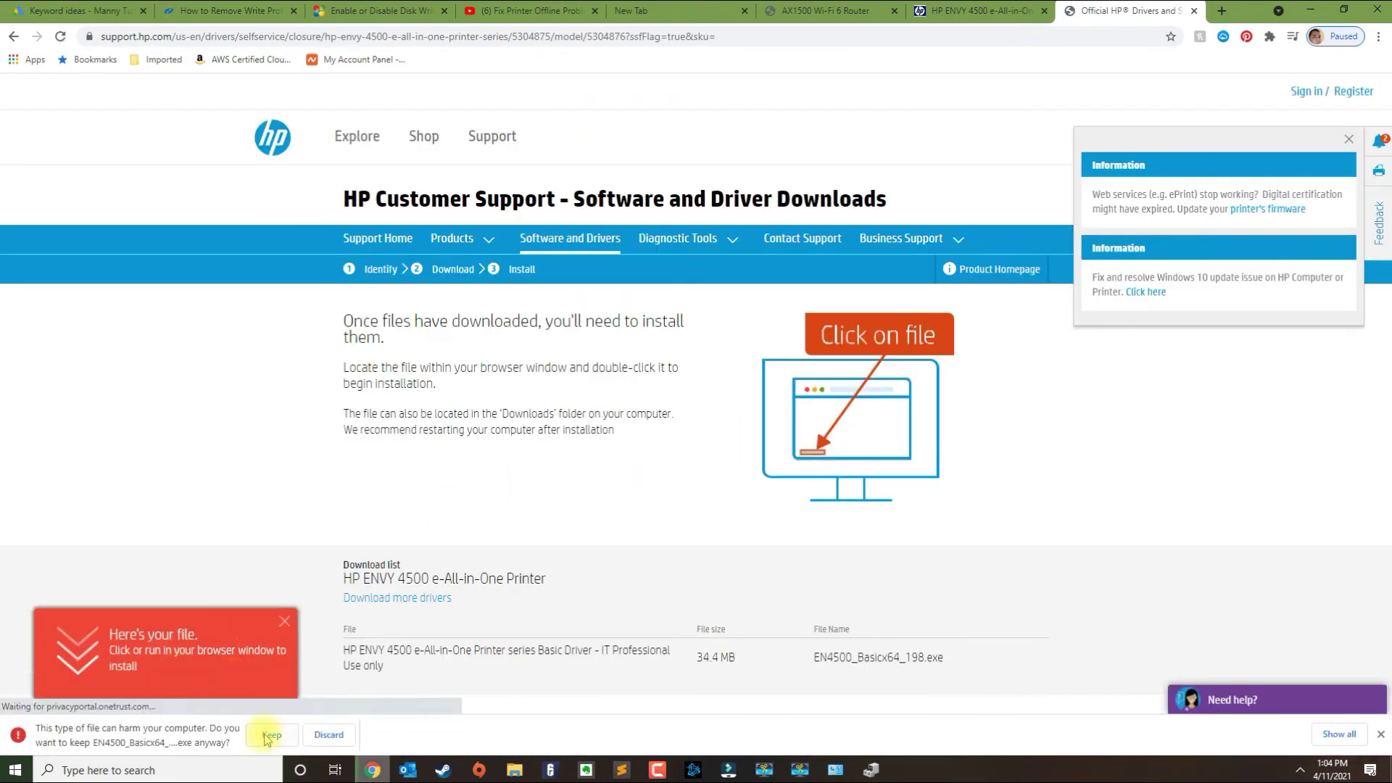
click(268, 736)
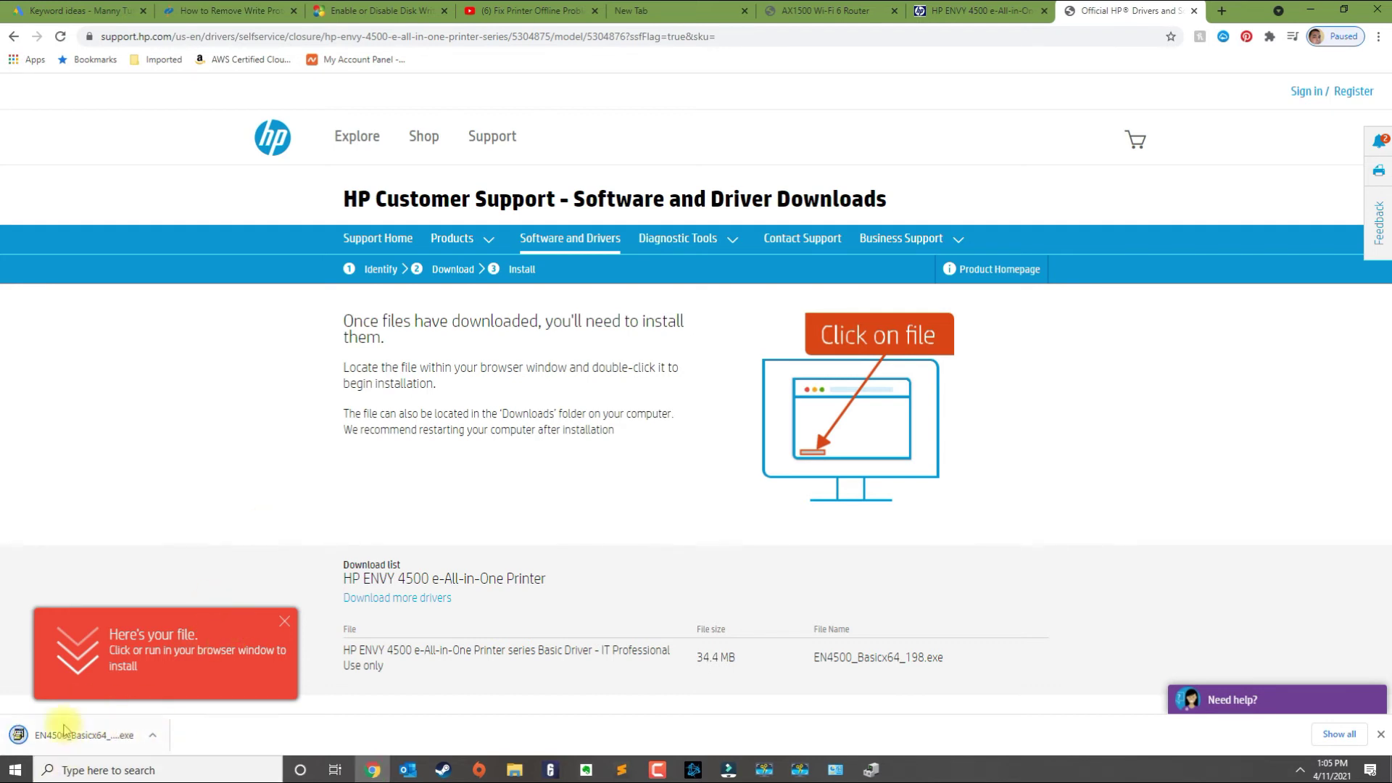
click(24, 743)
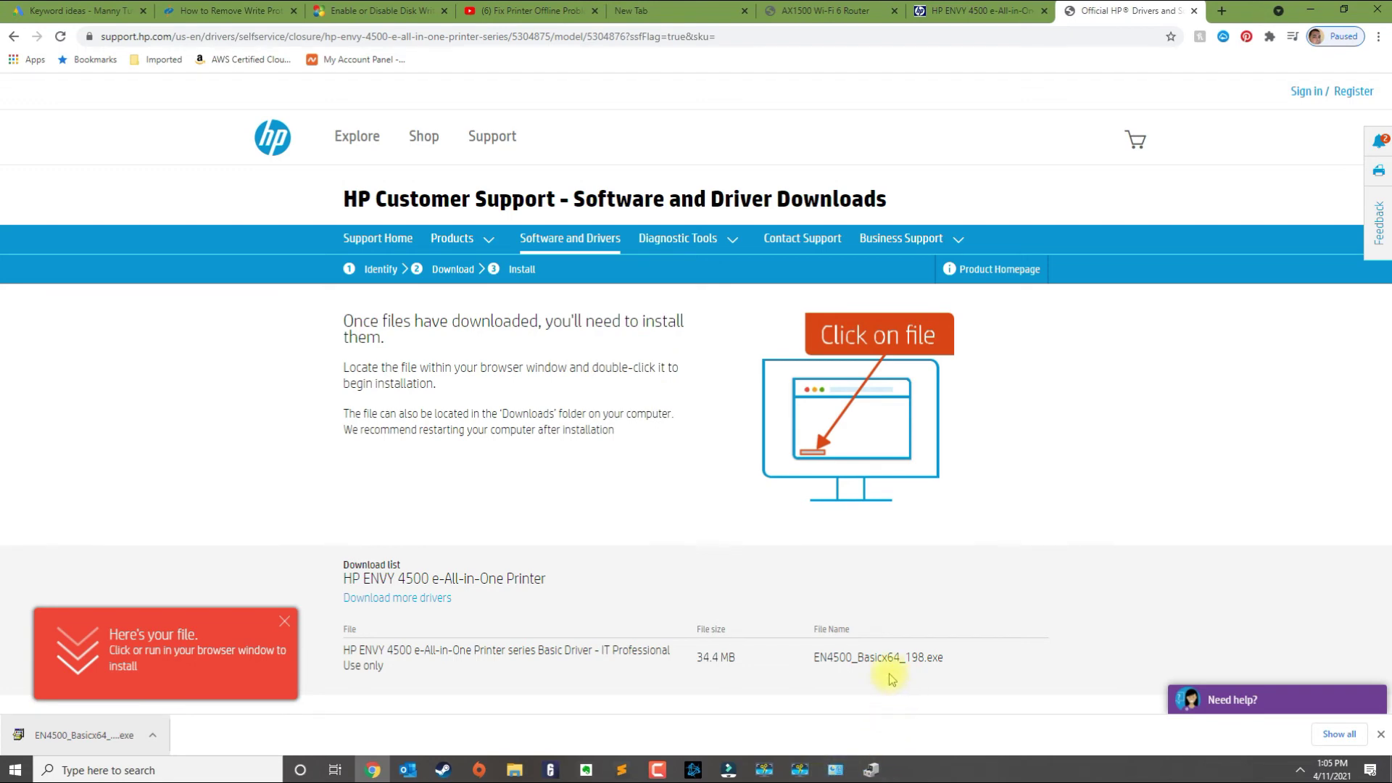
click(1326, 7)
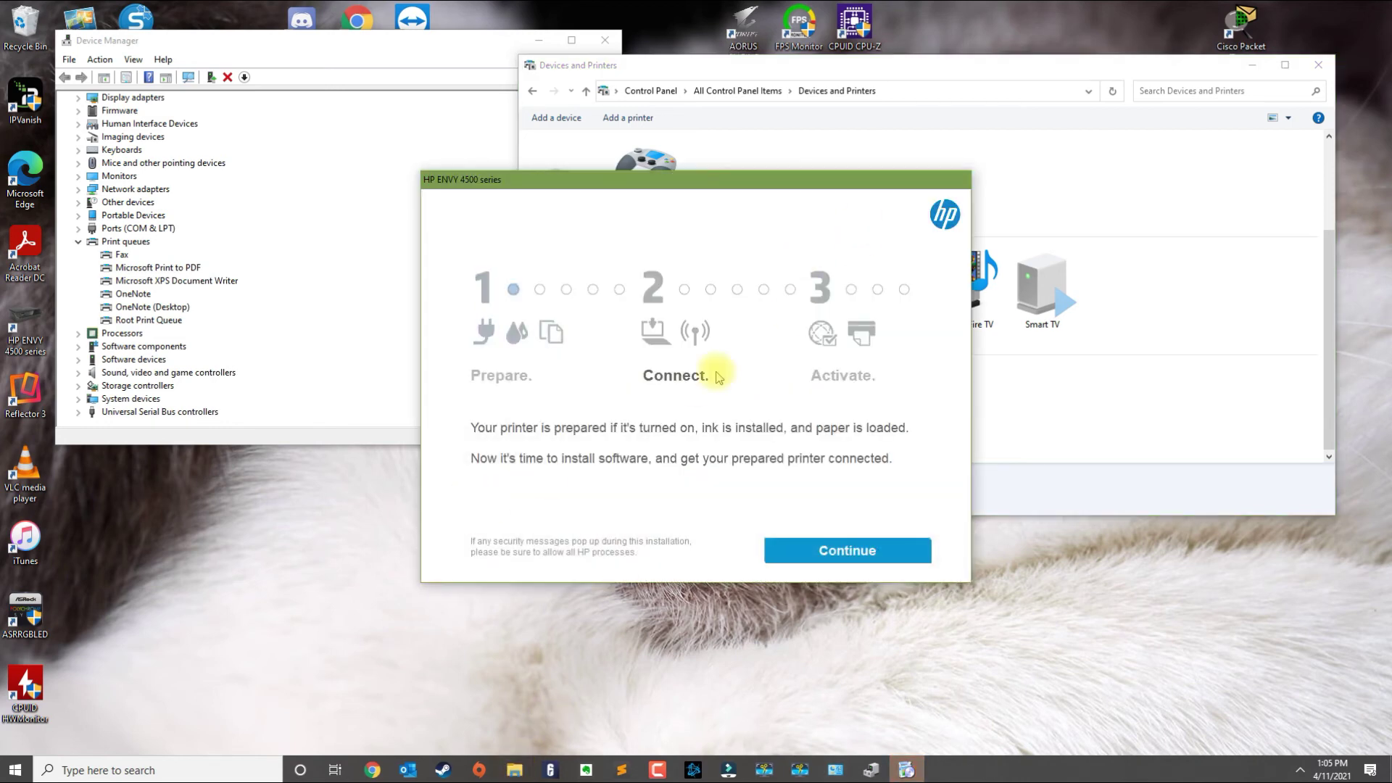
drag(768, 182, 1062, 267)
click(645, 409)
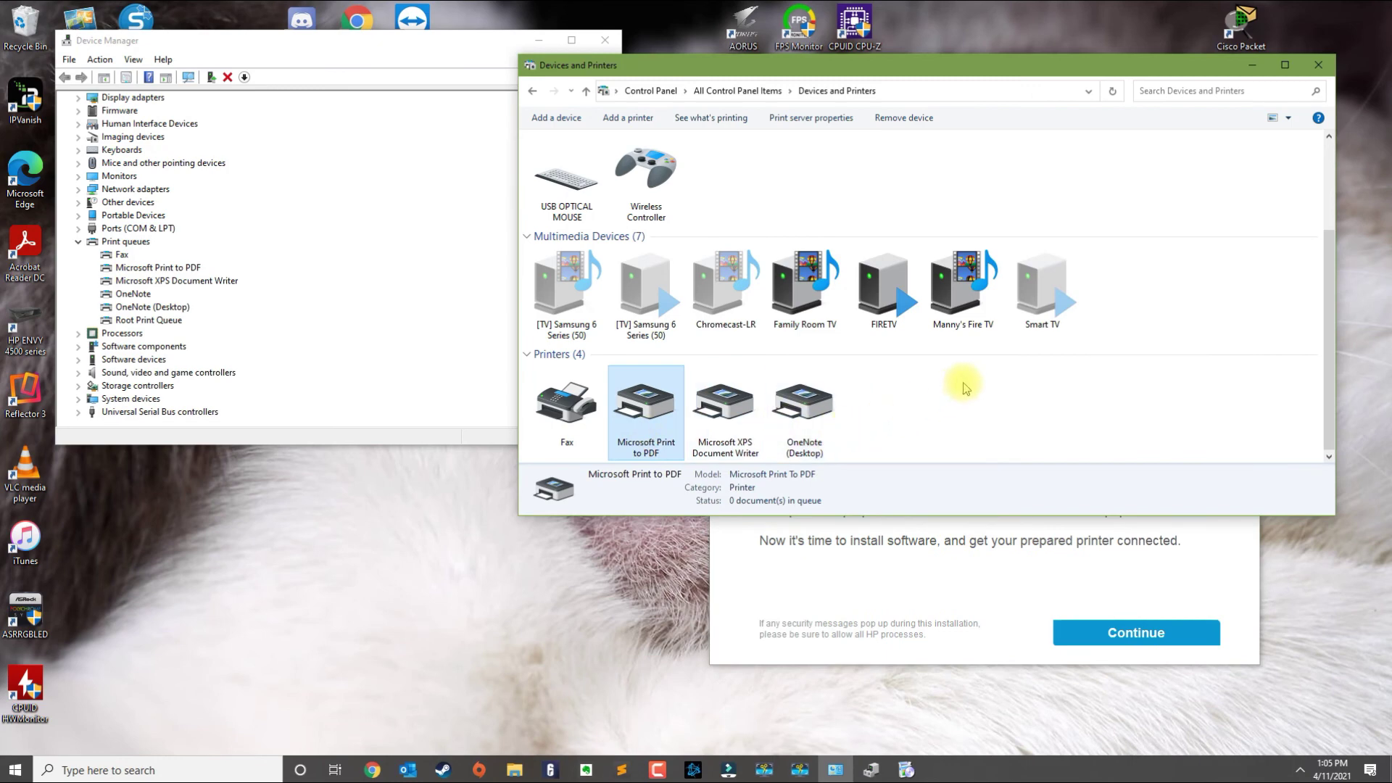
right_click(651, 405)
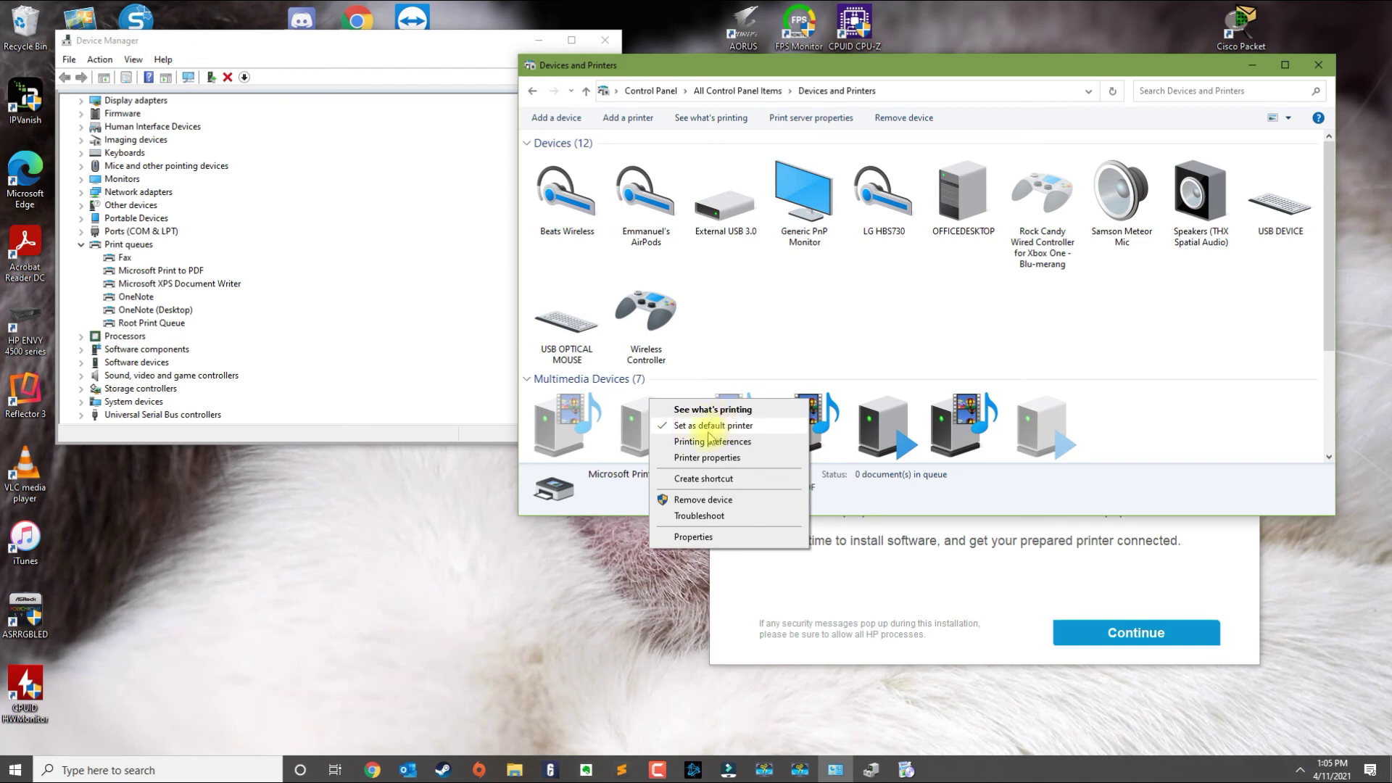
click(879, 584)
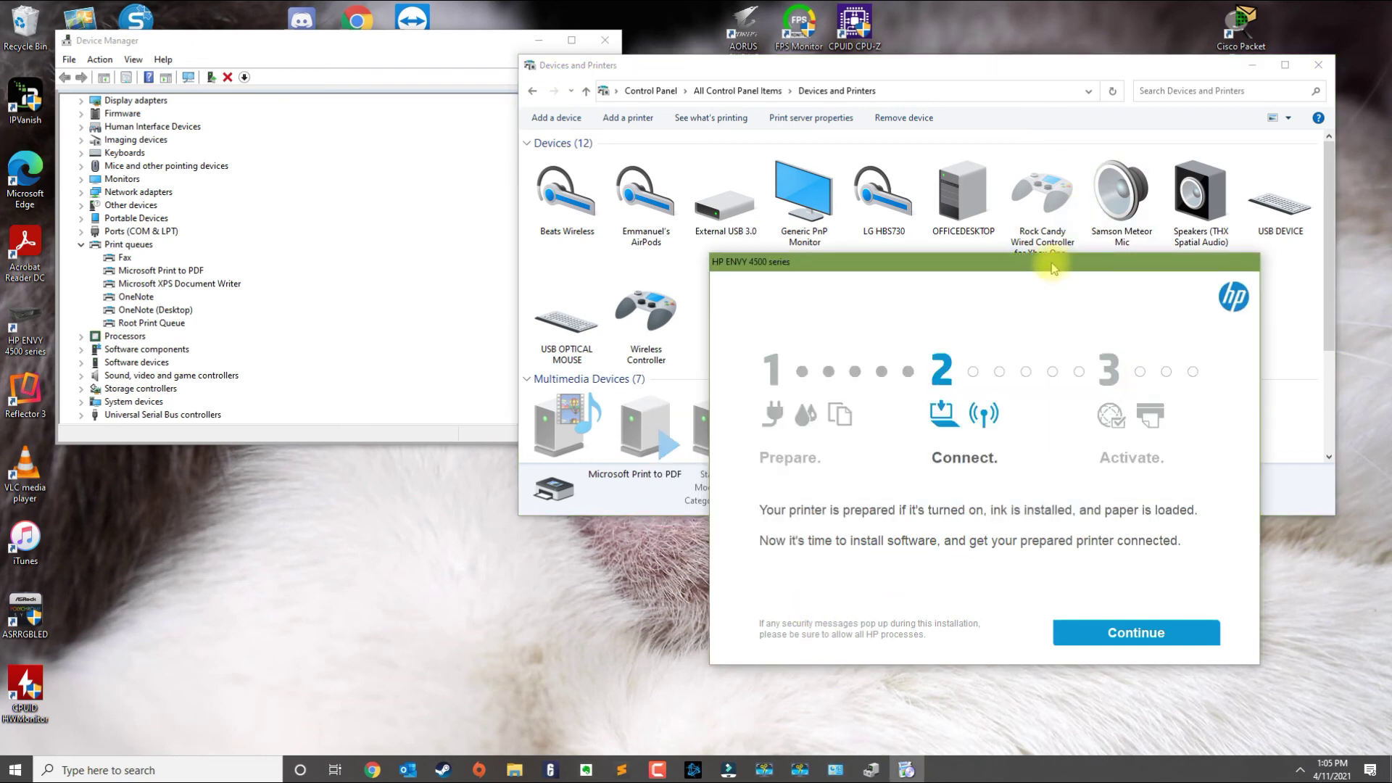
drag(1053, 269, 1008, 264)
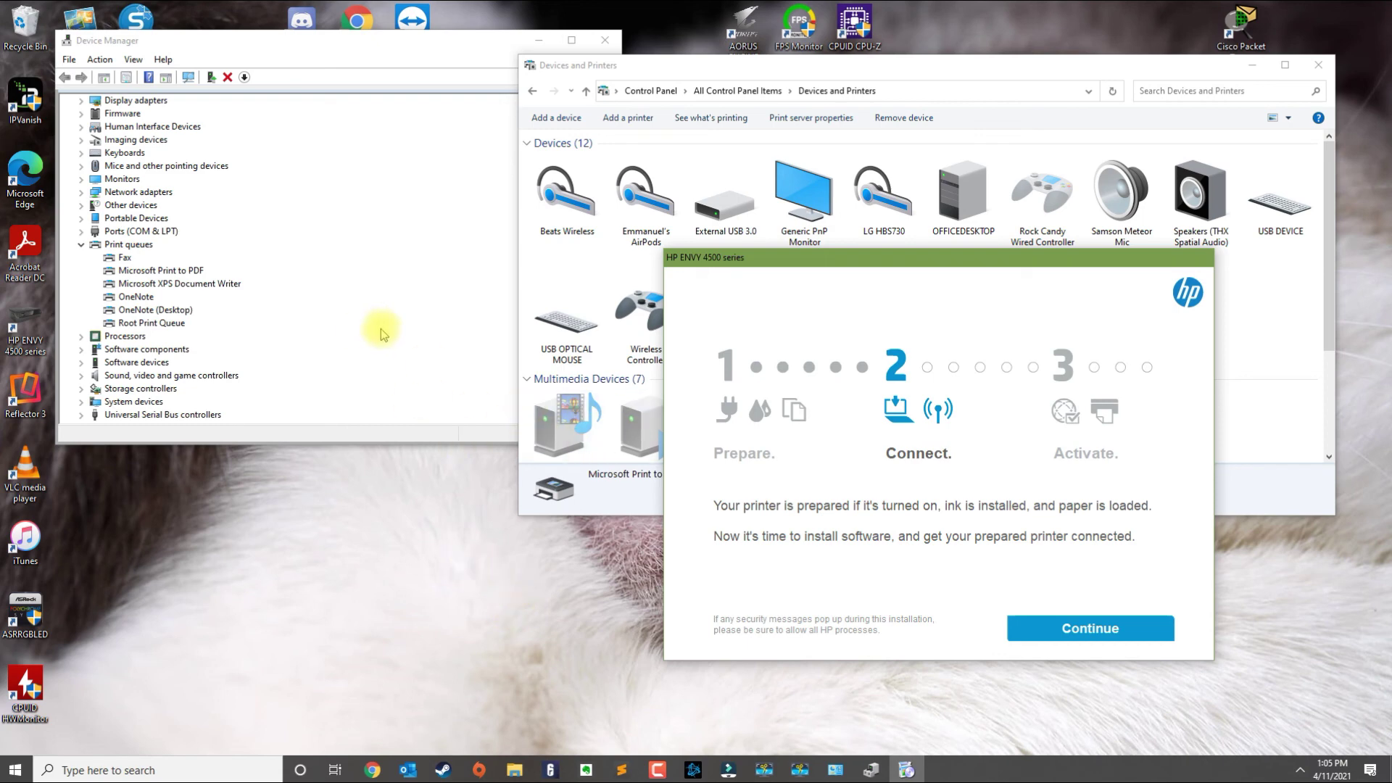
drag(433, 49, 407, 82)
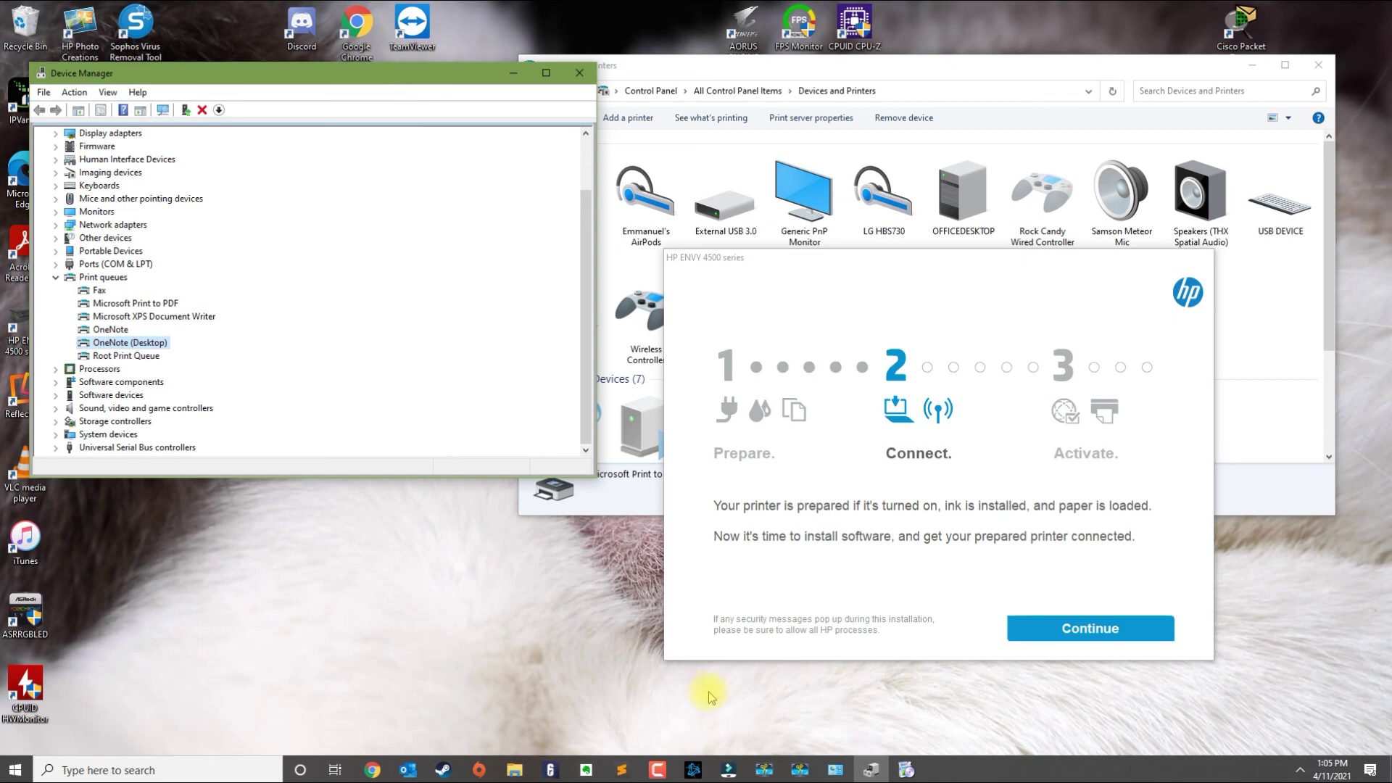